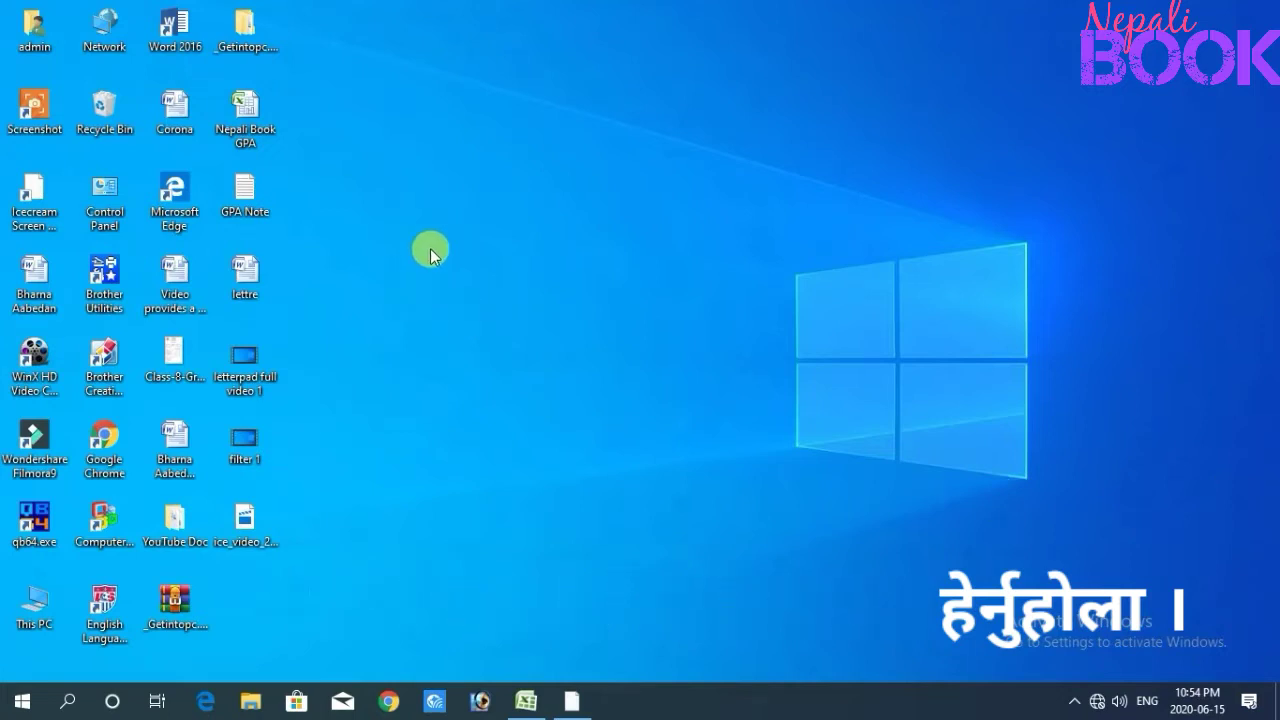
Step: Restore the Nepali Book GPA workbook and select a block from A1 to review the Tital marksheet
{"action": "left_click", "coordinate": [524, 701]}
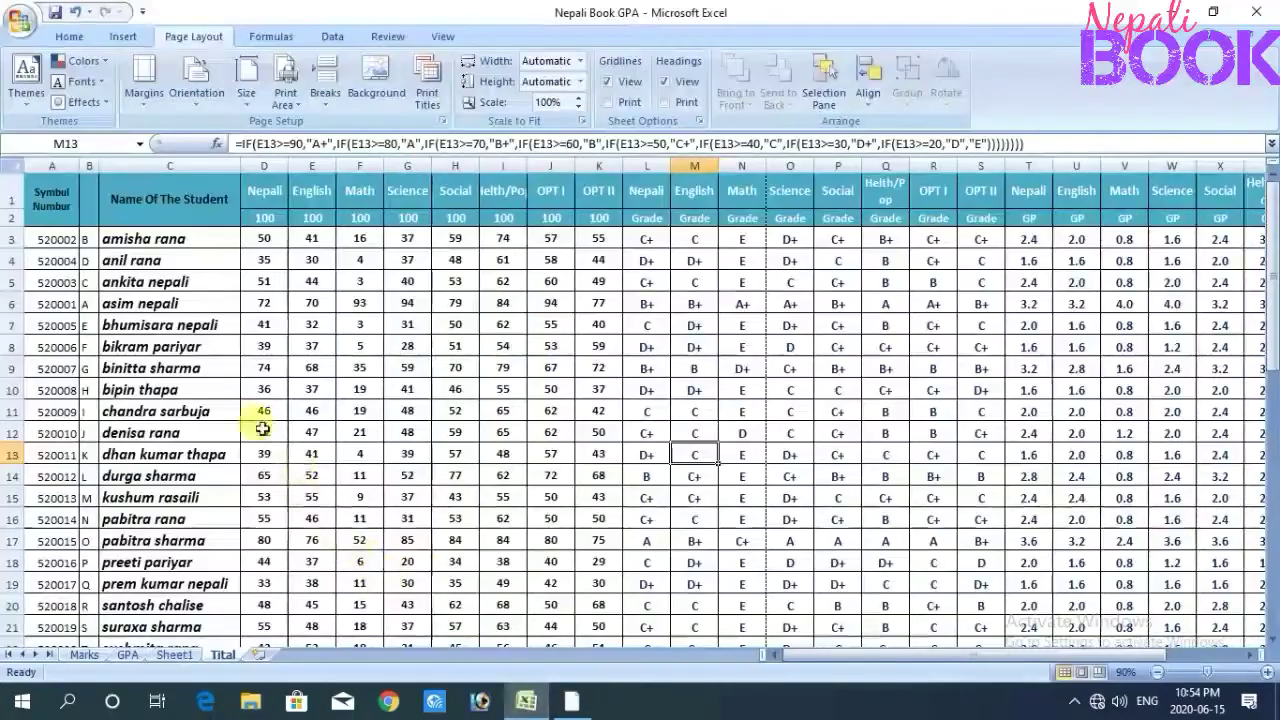
{"action": "mouse_move", "coordinate": [51, 198]}
{"action": "left_mouse_down"}
{"action": "mouse_move", "coordinate": [1270, 480]}
{"action": "mouse_move", "coordinate": [1141, 483]}
{"action": "left_mouse_up"}
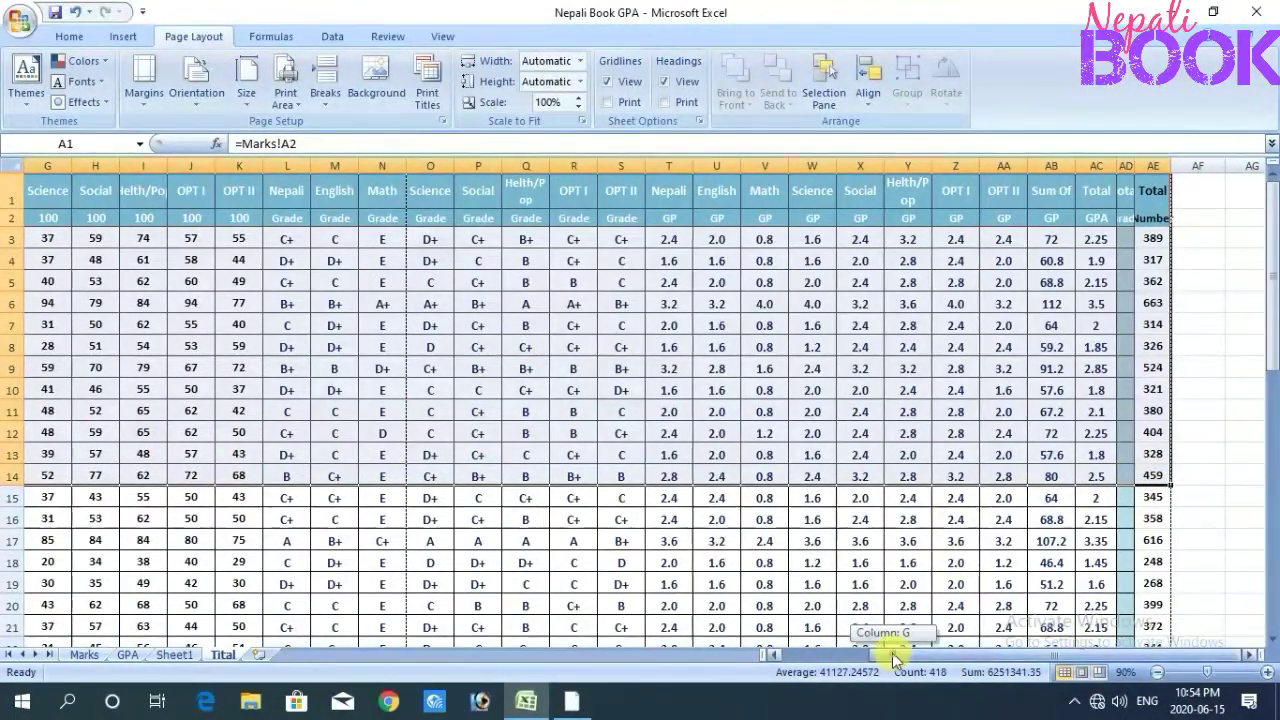
{"action": "left_click_drag", "start_coordinate": [900, 654], "coordinate": [790, 654]}
{"action": "left_click", "coordinate": [372, 454]}
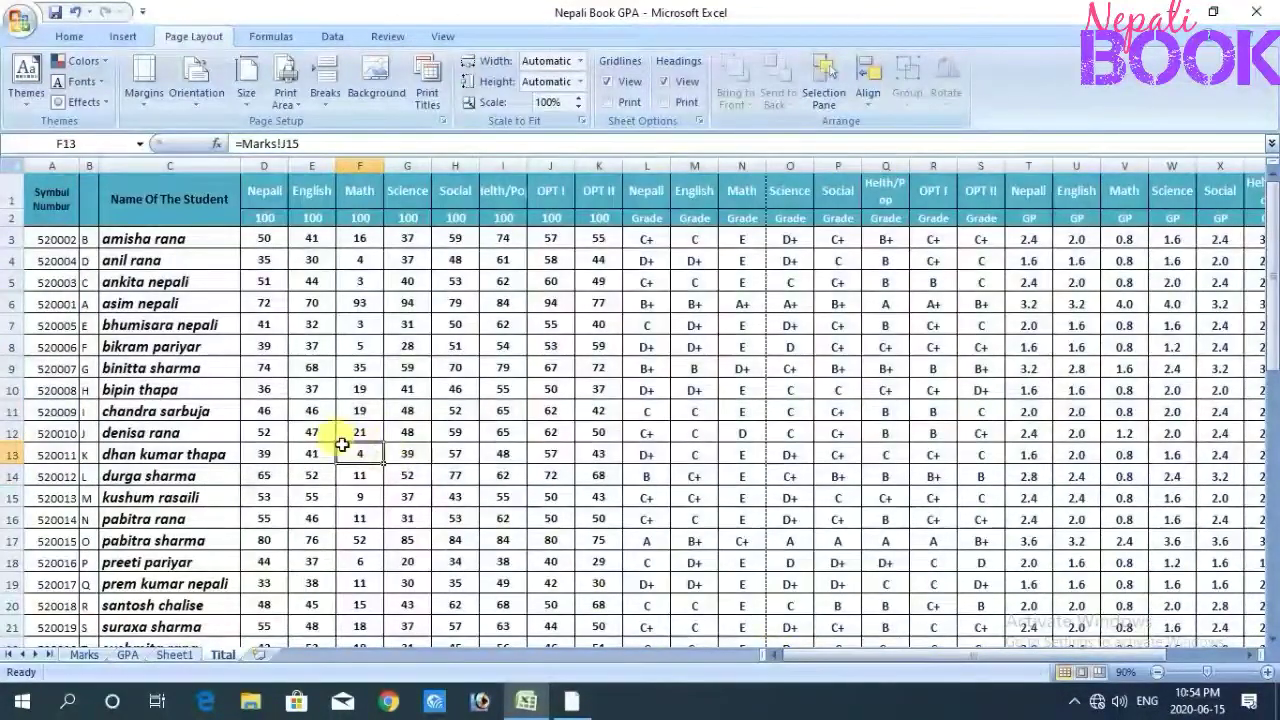
{"action": "scroll", "coordinate": [340, 440], "scroll_direction": "down", "scroll_amount": 3}
{"action": "scroll", "coordinate": [340, 440], "scroll_direction": "down", "scroll_amount": 3}
{"action": "scroll", "coordinate": [340, 440], "scroll_direction": "down", "scroll_amount": 3}
{"action": "scroll", "coordinate": [340, 444], "scroll_direction": "down", "scroll_amount": 3}
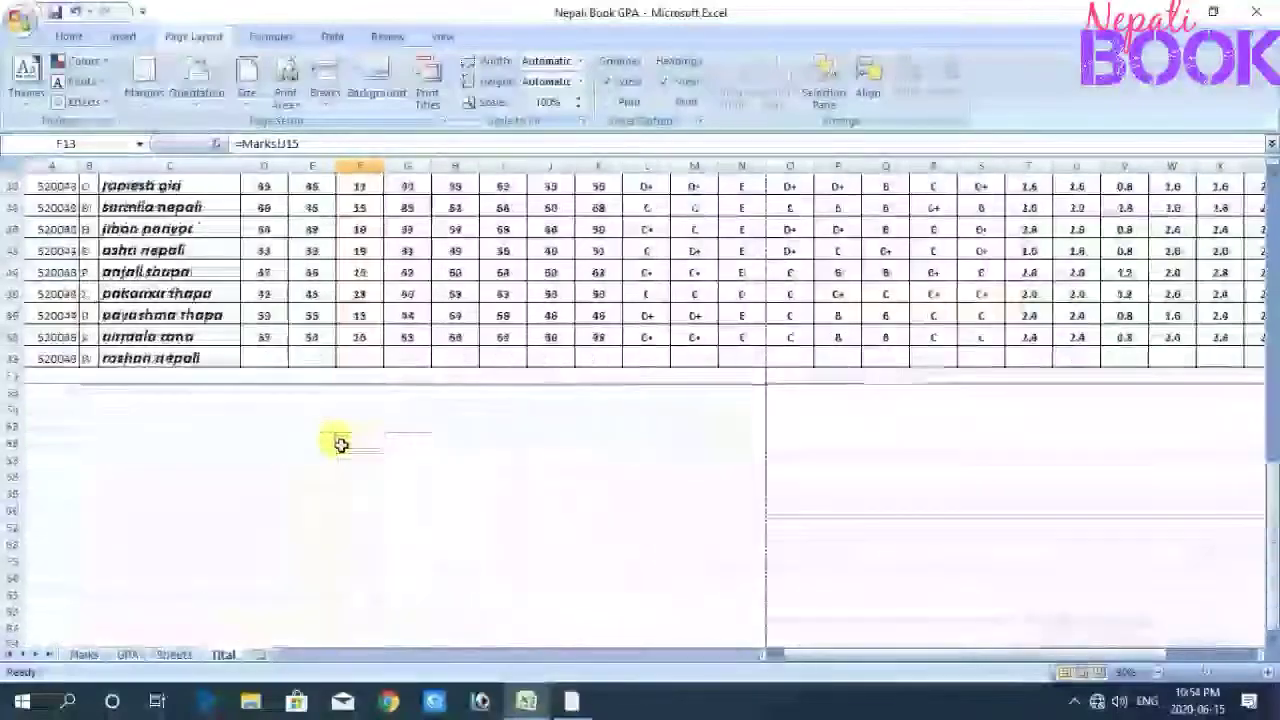
{"action": "scroll", "coordinate": [340, 444], "scroll_direction": "up", "scroll_amount": 5}
{"action": "scroll", "coordinate": [340, 444], "scroll_direction": "up", "scroll_amount": 3}
{"action": "scroll", "coordinate": [340, 444], "scroll_direction": "up", "scroll_amount": 3}
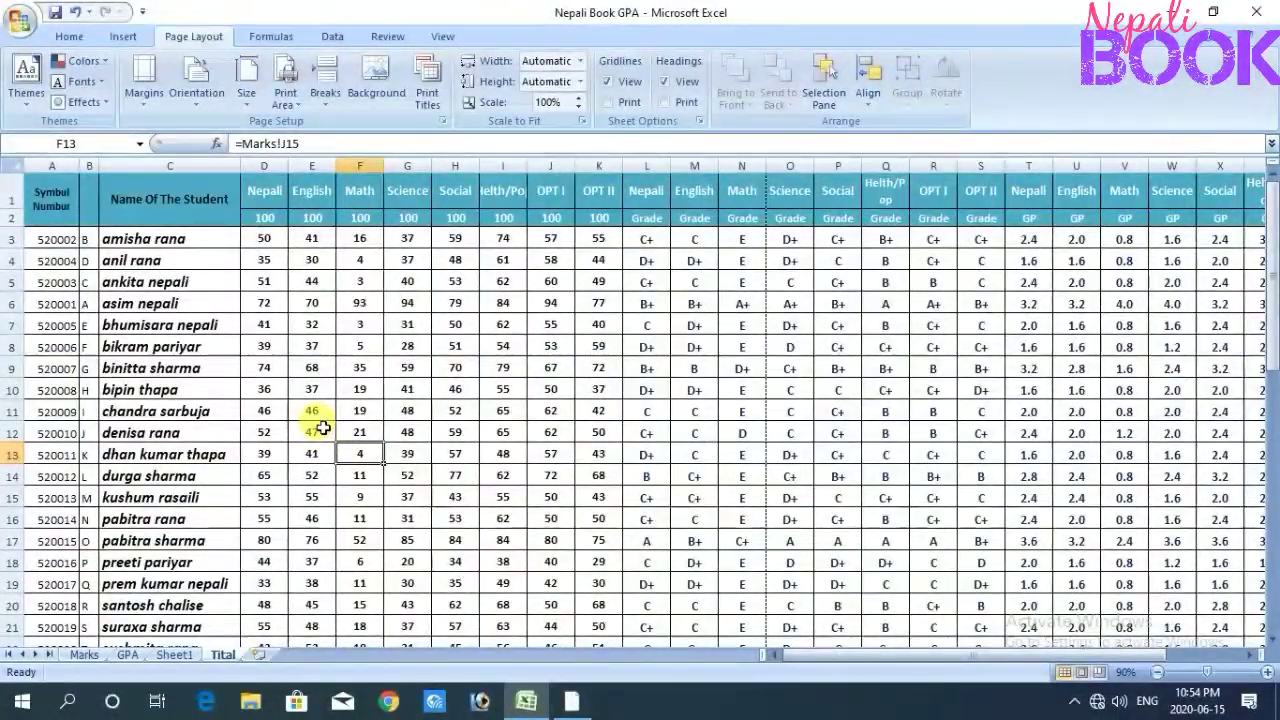
Step: Select the marksheet from A1 through column N, then reselect the first page's block from A1
{"action": "mouse_move", "coordinate": [35, 229]}
{"action": "left_mouse_down"}
{"action": "mouse_move", "coordinate": [724, 568]}
{"action": "mouse_move", "coordinate": [745, 655]}
{"action": "left_mouse_up"}
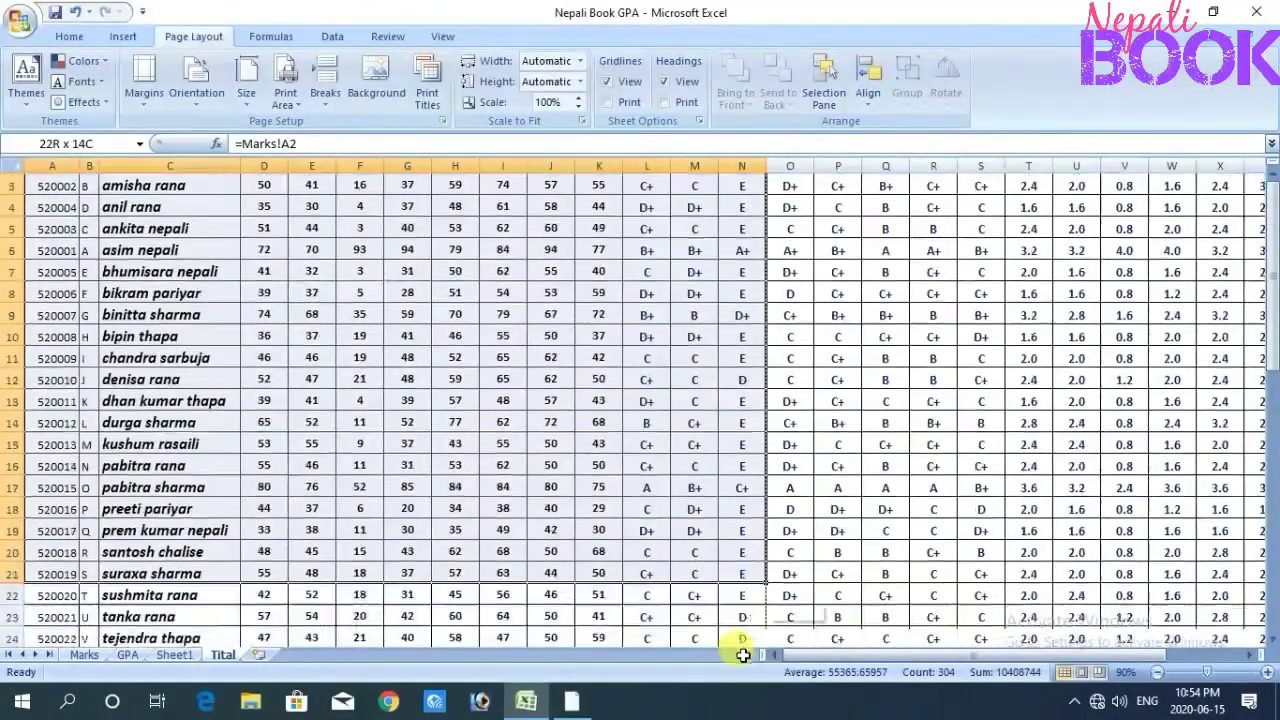
{"action": "left_click_drag", "start_coordinate": [745, 655], "coordinate": [738, 554]}
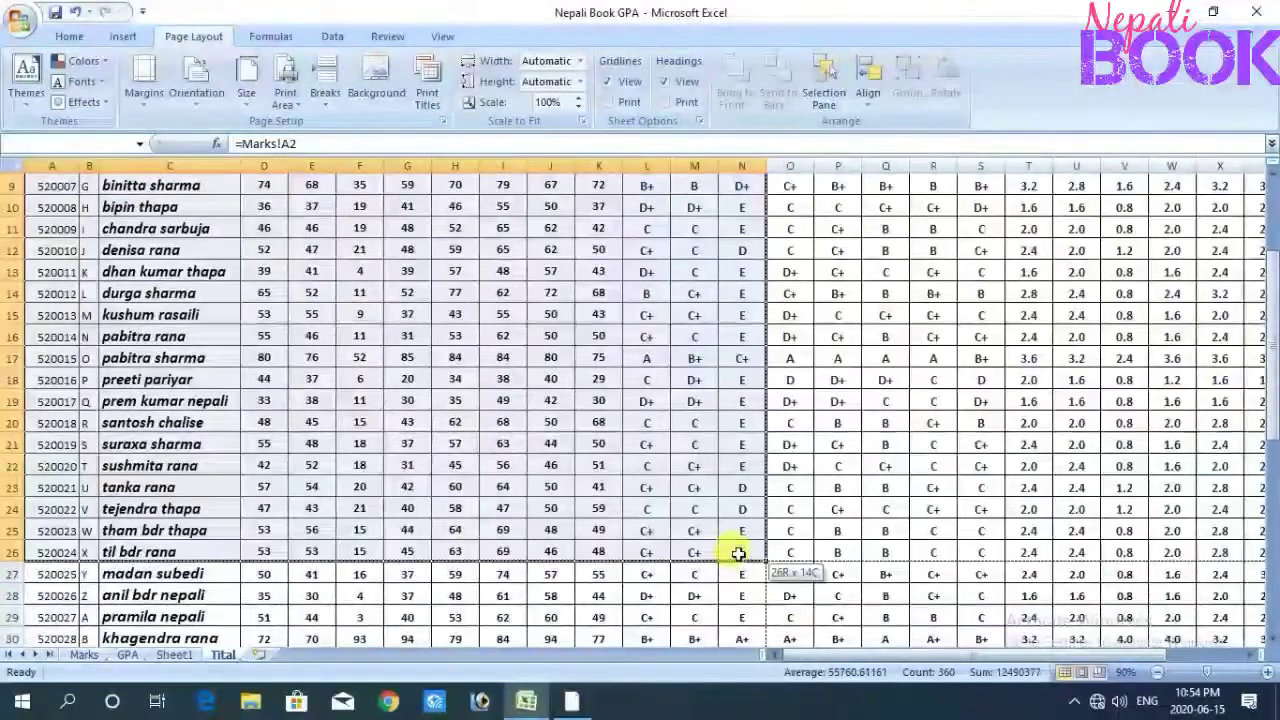
{"action": "scroll", "coordinate": [735, 551], "scroll_direction": "up", "scroll_amount": 2}
{"action": "scroll", "coordinate": [700, 530], "scroll_direction": "up", "scroll_amount": 1}
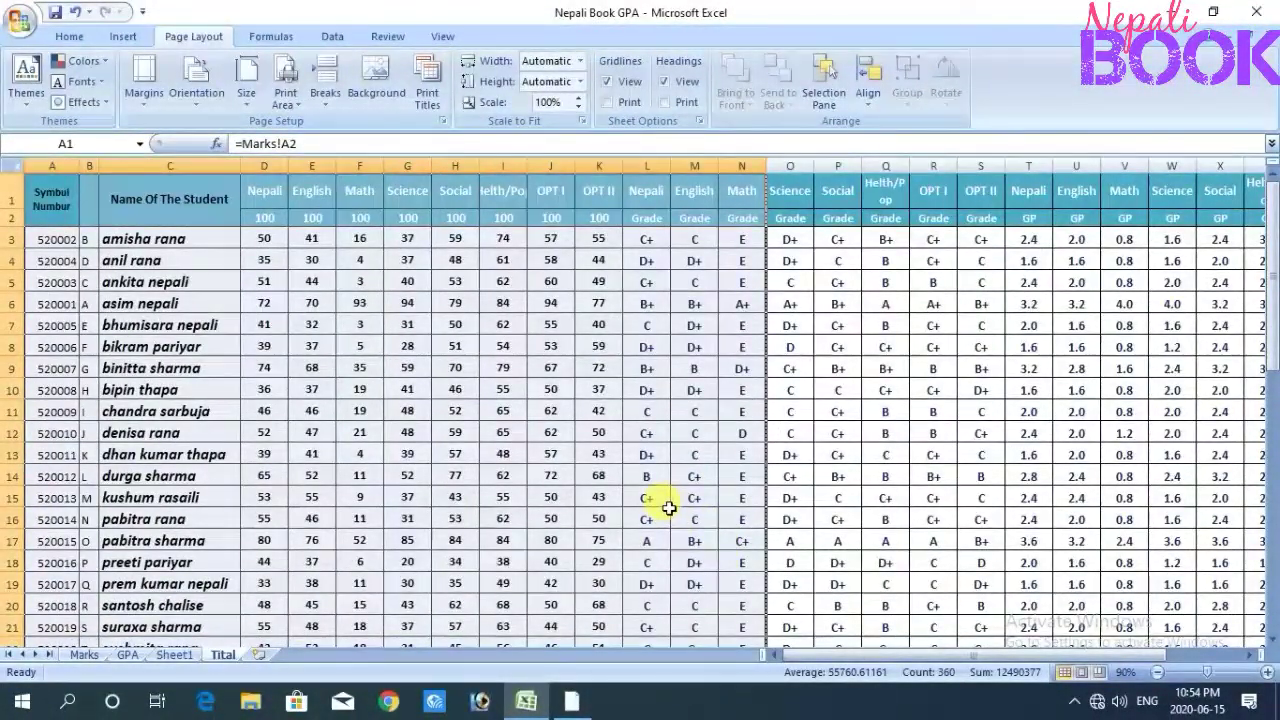
{"action": "left_click", "coordinate": [373, 468]}
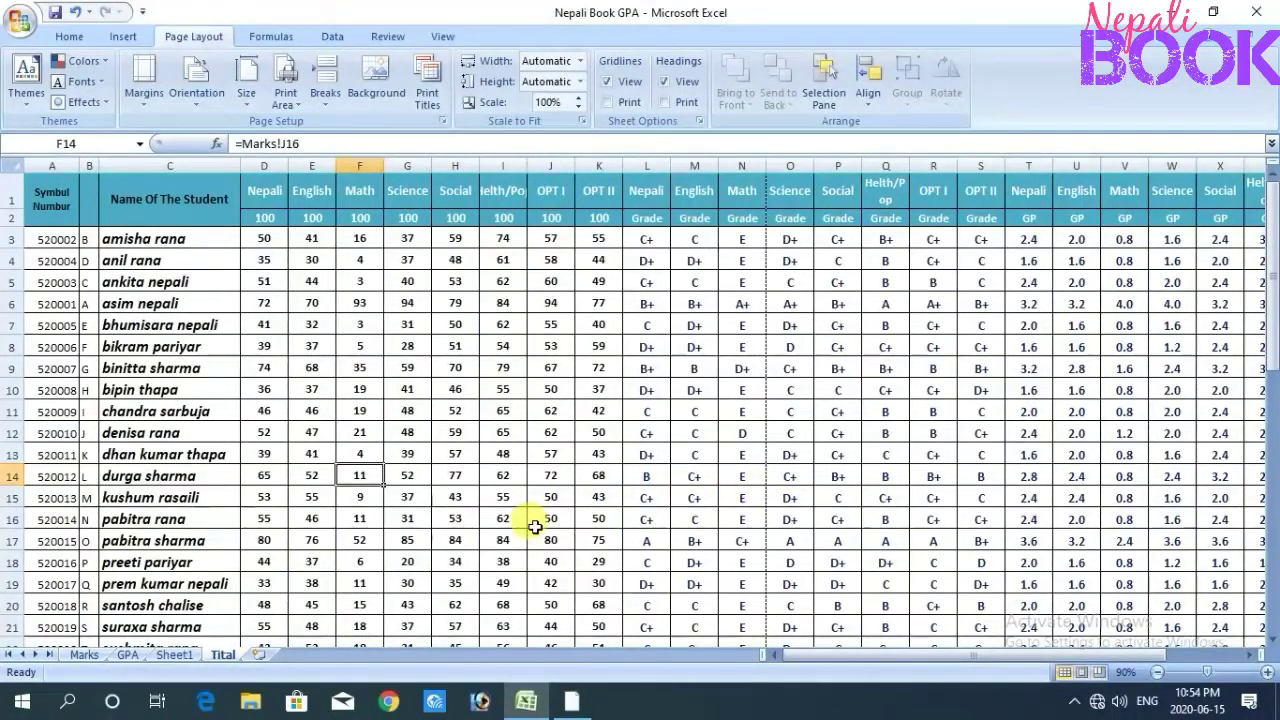
{"action": "scroll", "coordinate": [535, 527], "scroll_direction": "down", "scroll_amount": 1}
{"action": "scroll", "coordinate": [535, 527], "scroll_direction": "down", "scroll_amount": 1}
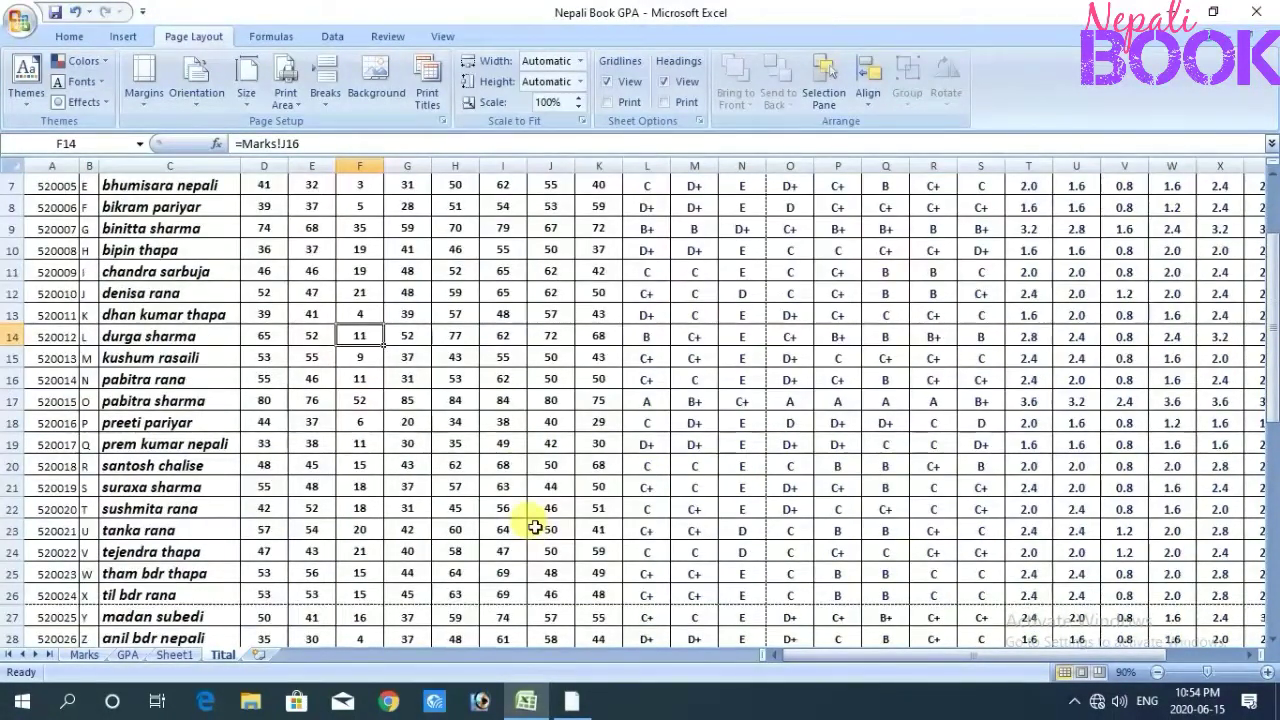
{"action": "scroll", "coordinate": [535, 527], "scroll_direction": "up", "scroll_amount": 2}
{"action": "scroll", "coordinate": [535, 527], "scroll_direction": "down", "scroll_amount": 3}
{"action": "scroll", "coordinate": [535, 527], "scroll_direction": "up", "scroll_amount": 3}
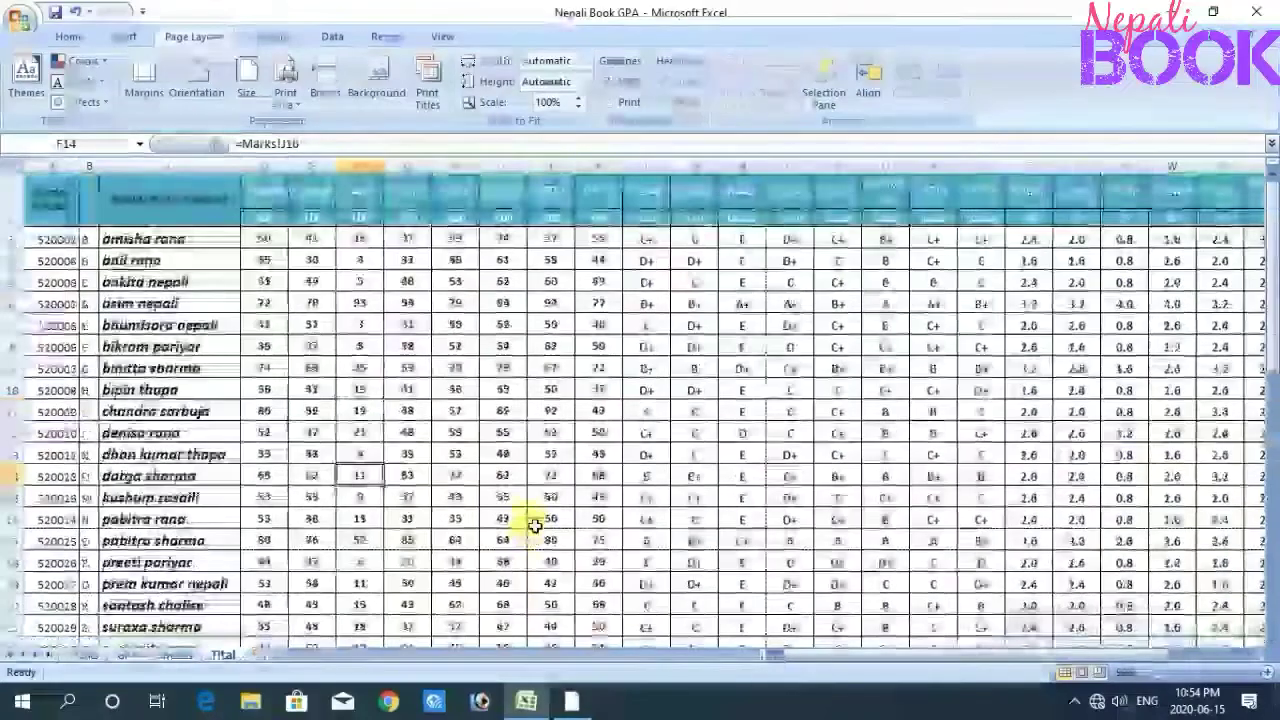
{"action": "mouse_move", "coordinate": [34, 190]}
{"action": "left_mouse_down"}
{"action": "mouse_move", "coordinate": [383, 347]}
{"action": "mouse_move", "coordinate": [718, 660]}
{"action": "mouse_move", "coordinate": [706, 527]}
{"action": "mouse_move", "coordinate": [730, 535]}
{"action": "left_mouse_up"}
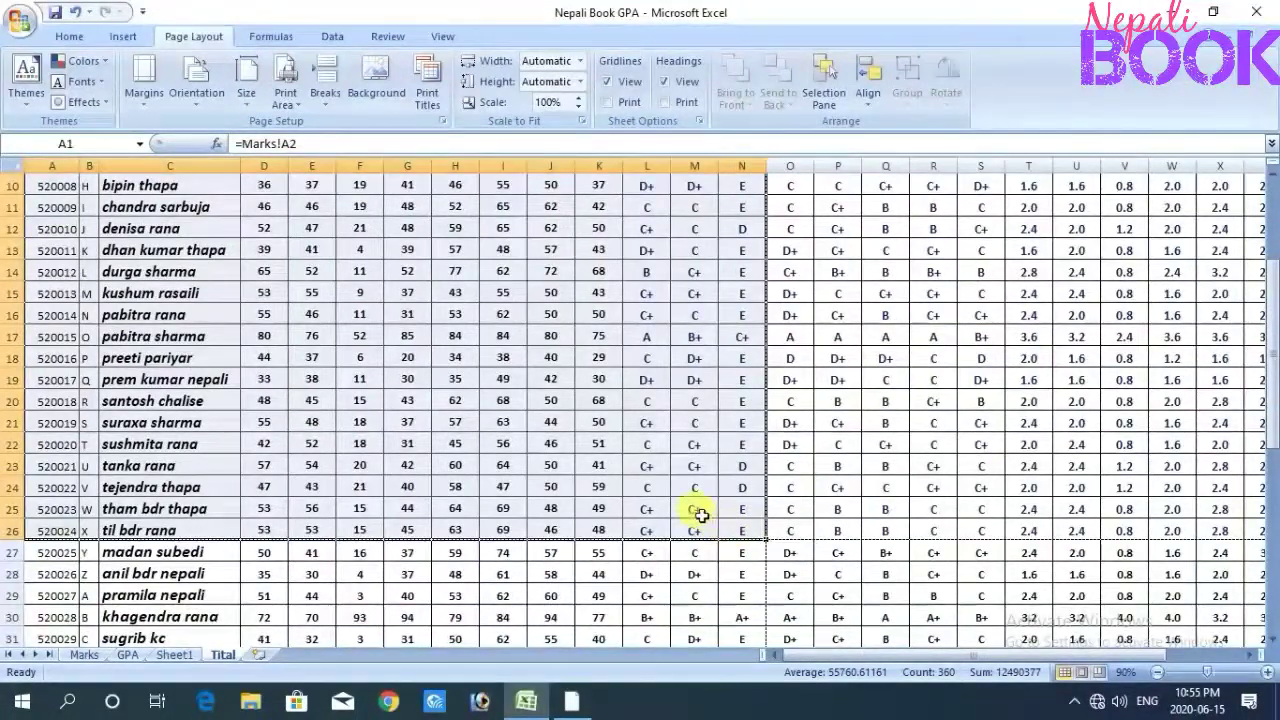
{"action": "scroll", "coordinate": [701, 515], "scroll_direction": "up", "scroll_amount": 3}
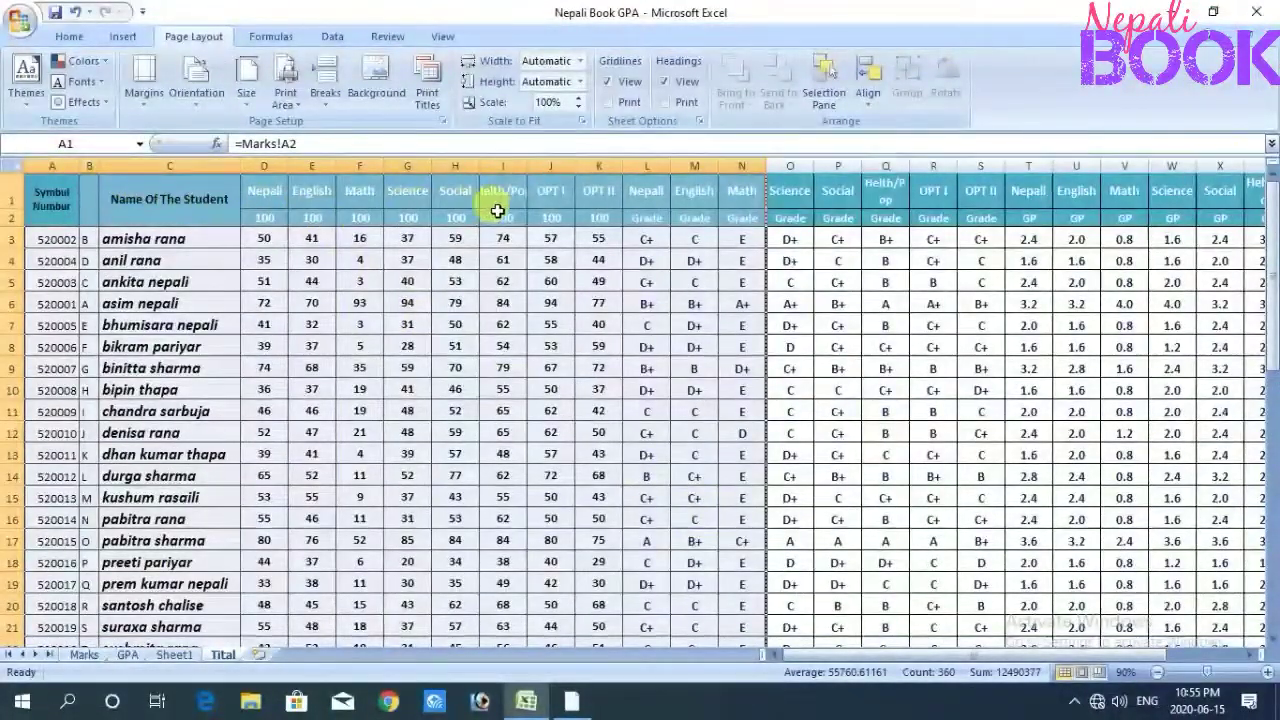
{"action": "scroll", "coordinate": [532, 357], "scroll_direction": "down", "scroll_amount": 3}
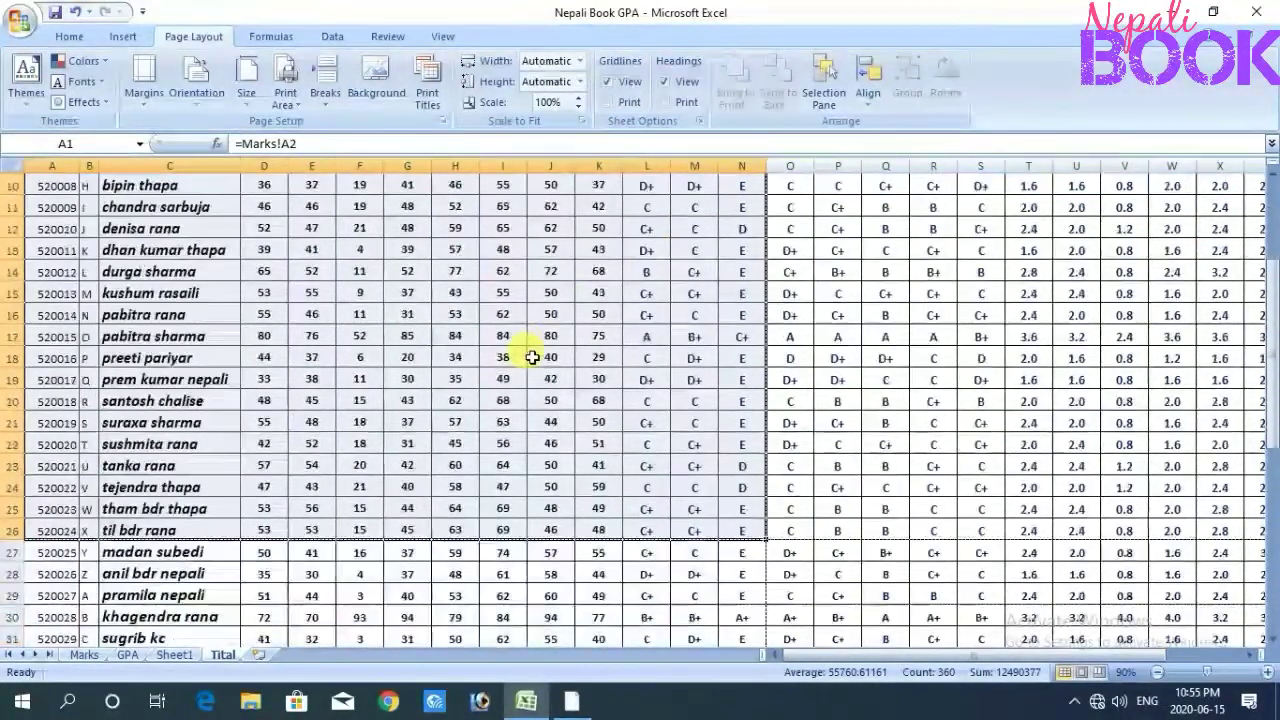
{"action": "scroll", "coordinate": [530, 355], "scroll_direction": "down", "scroll_amount": 1}
{"action": "scroll", "coordinate": [530, 355], "scroll_direction": "down", "scroll_amount": 2}
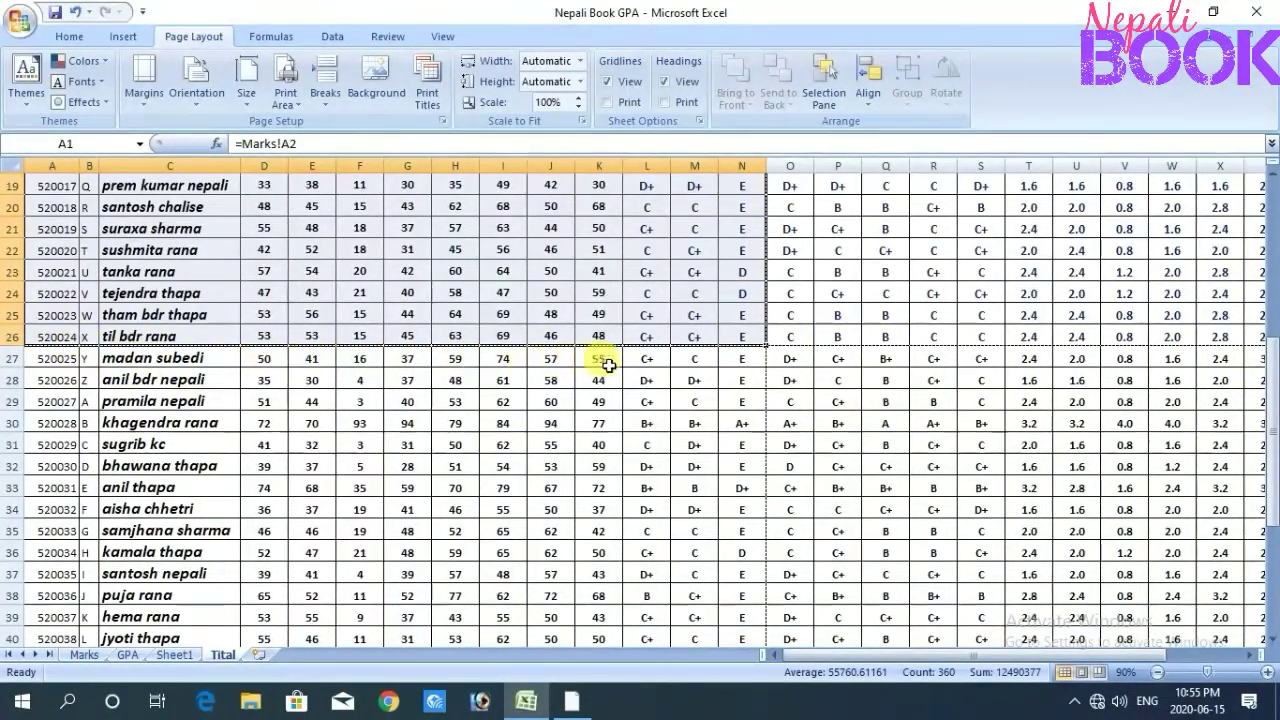
{"action": "scroll", "coordinate": [667, 366], "scroll_direction": "down", "scroll_amount": 2}
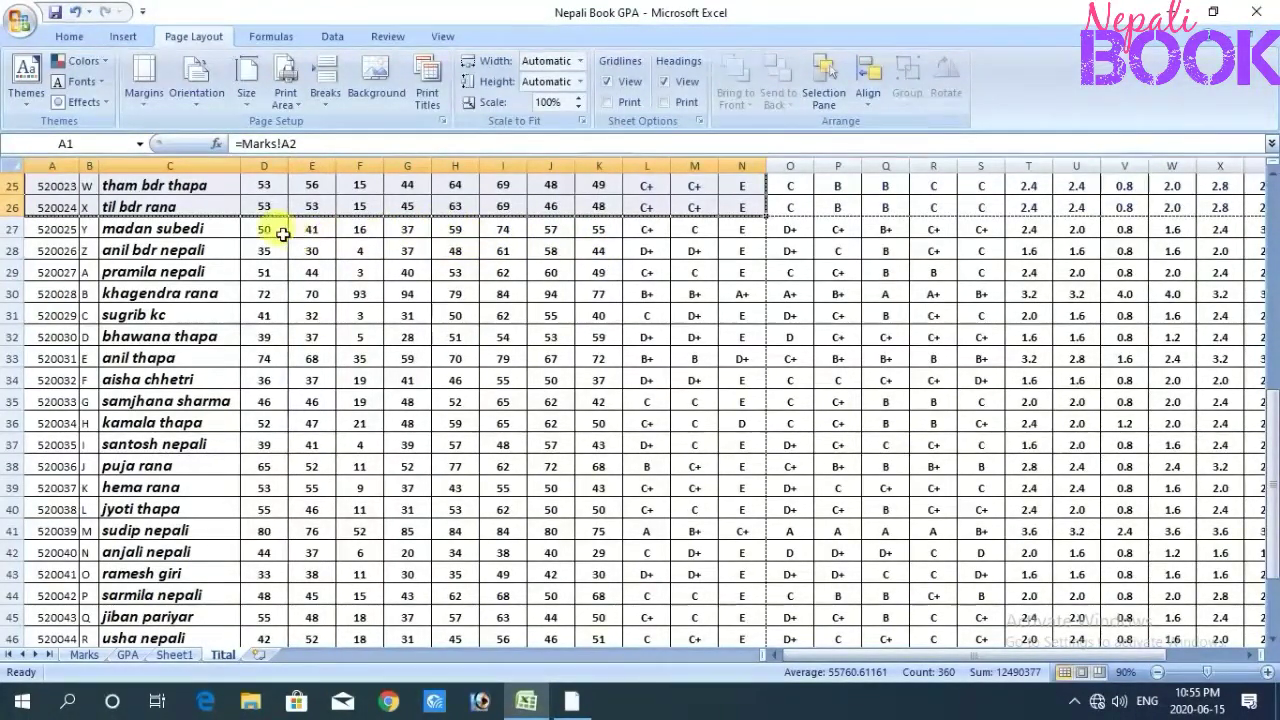
{"action": "mouse_move", "coordinate": [268, 230]}
{"action": "left_mouse_down"}
{"action": "mouse_move", "coordinate": [648, 232]}
{"action": "mouse_move", "coordinate": [748, 553]}
{"action": "left_mouse_up"}
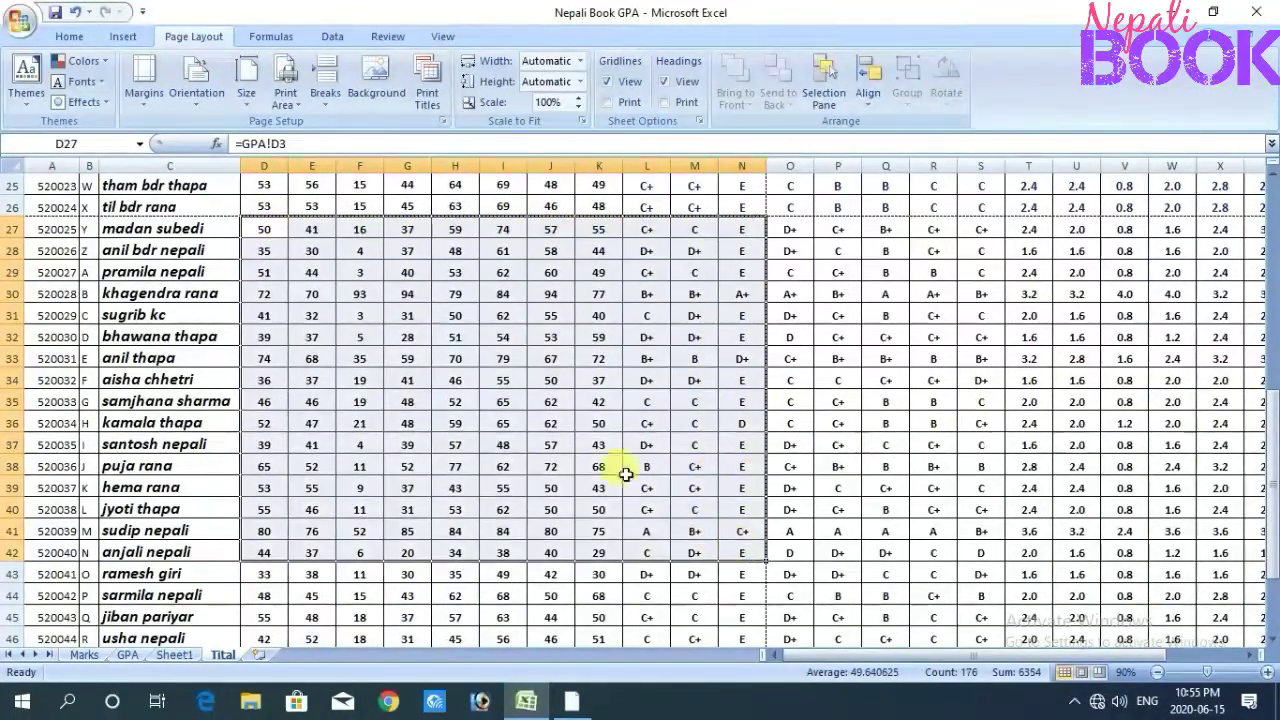
{"action": "left_click", "coordinate": [537, 440]}
{"action": "left_click", "coordinate": [441, 320]}
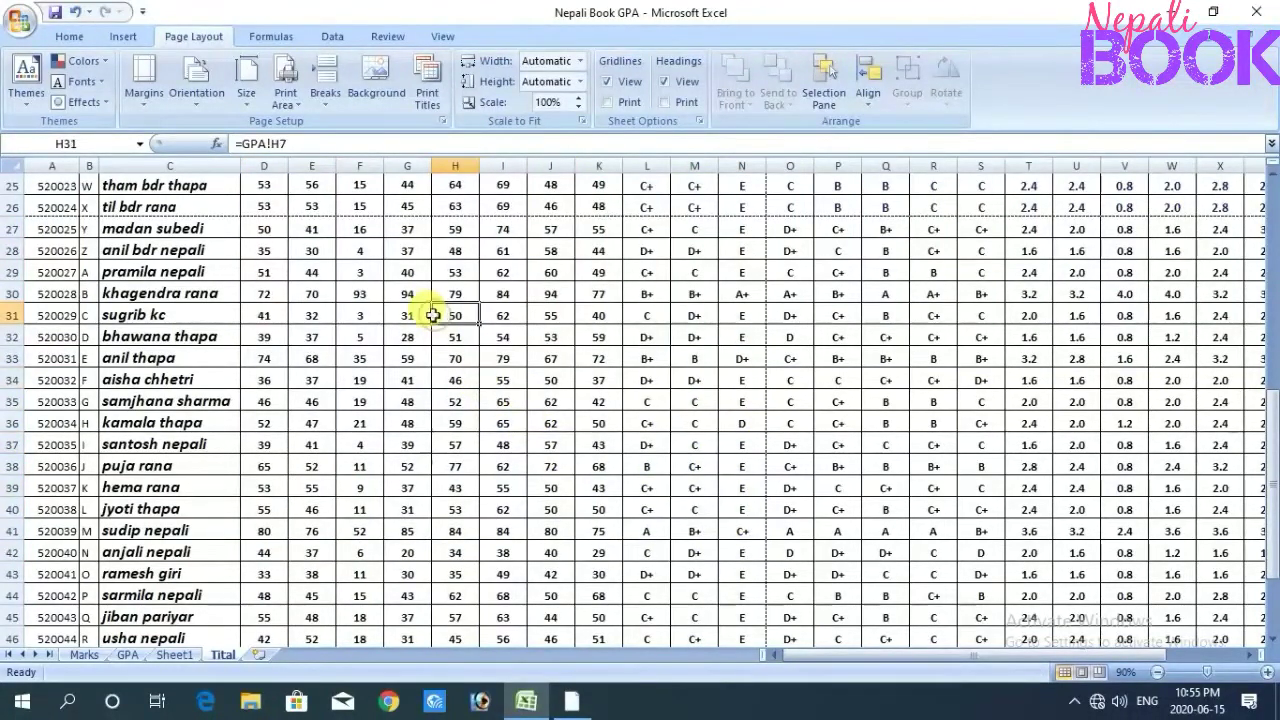
{"action": "left_click", "coordinate": [311, 297]}
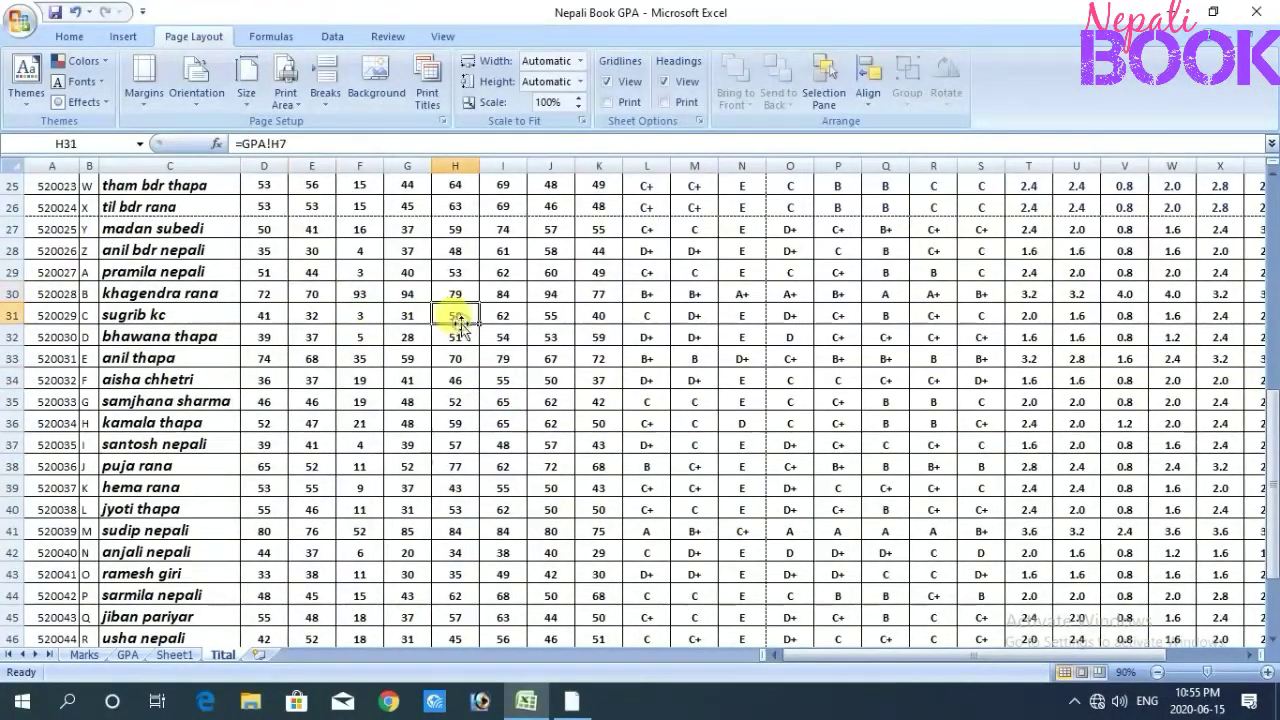
{"action": "scroll", "coordinate": [418, 321], "scroll_direction": "up", "scroll_amount": 5}
{"action": "scroll", "coordinate": [418, 321], "scroll_direction": "up", "scroll_amount": 2}
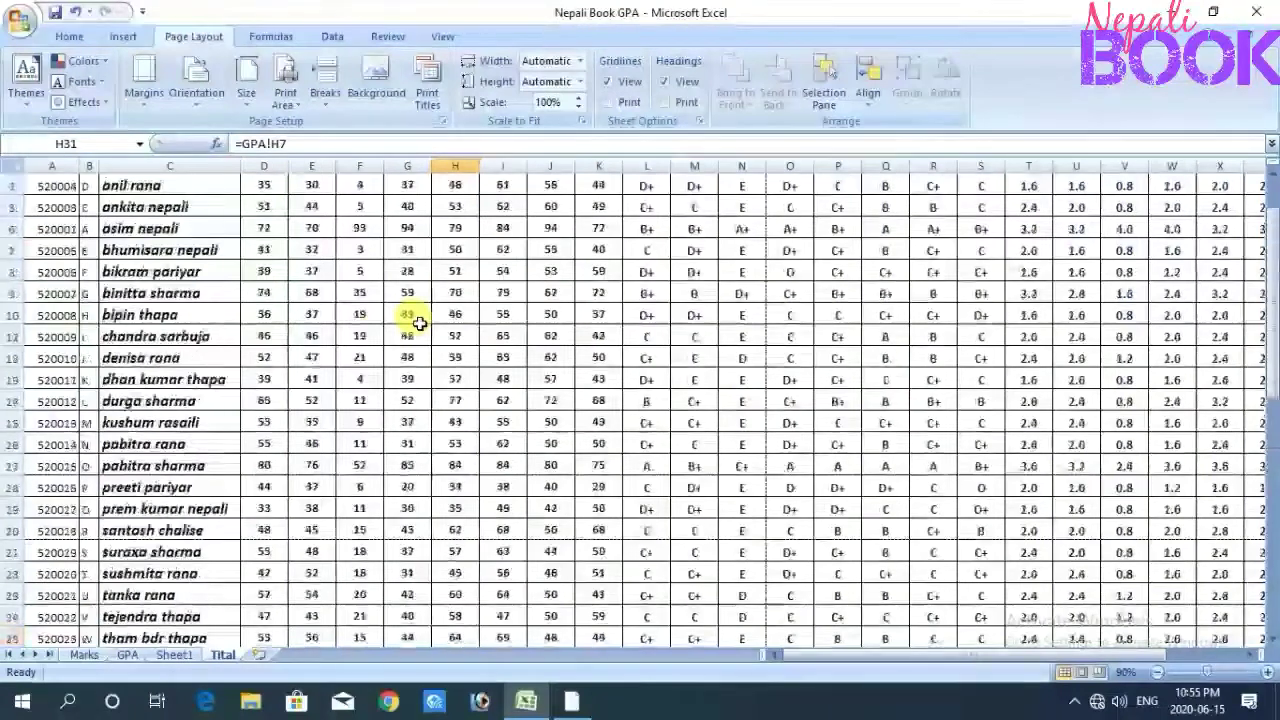
{"action": "scroll", "coordinate": [418, 321], "scroll_direction": "up", "scroll_amount": 1}
{"action": "mouse_move", "coordinate": [51, 195]}
{"action": "left_mouse_down"}
{"action": "mouse_move", "coordinate": [697, 343]}
{"action": "mouse_move", "coordinate": [780, 337]}
{"action": "mouse_move", "coordinate": [749, 366]}
{"action": "mouse_move", "coordinate": [743, 437]}
{"action": "mouse_move", "coordinate": [752, 623]}
{"action": "mouse_move", "coordinate": [770, 660]}
{"action": "mouse_move", "coordinate": [737, 580]}
{"action": "mouse_move", "coordinate": [742, 509]}
{"action": "mouse_move", "coordinate": [736, 530]}
{"action": "left_mouse_up"}
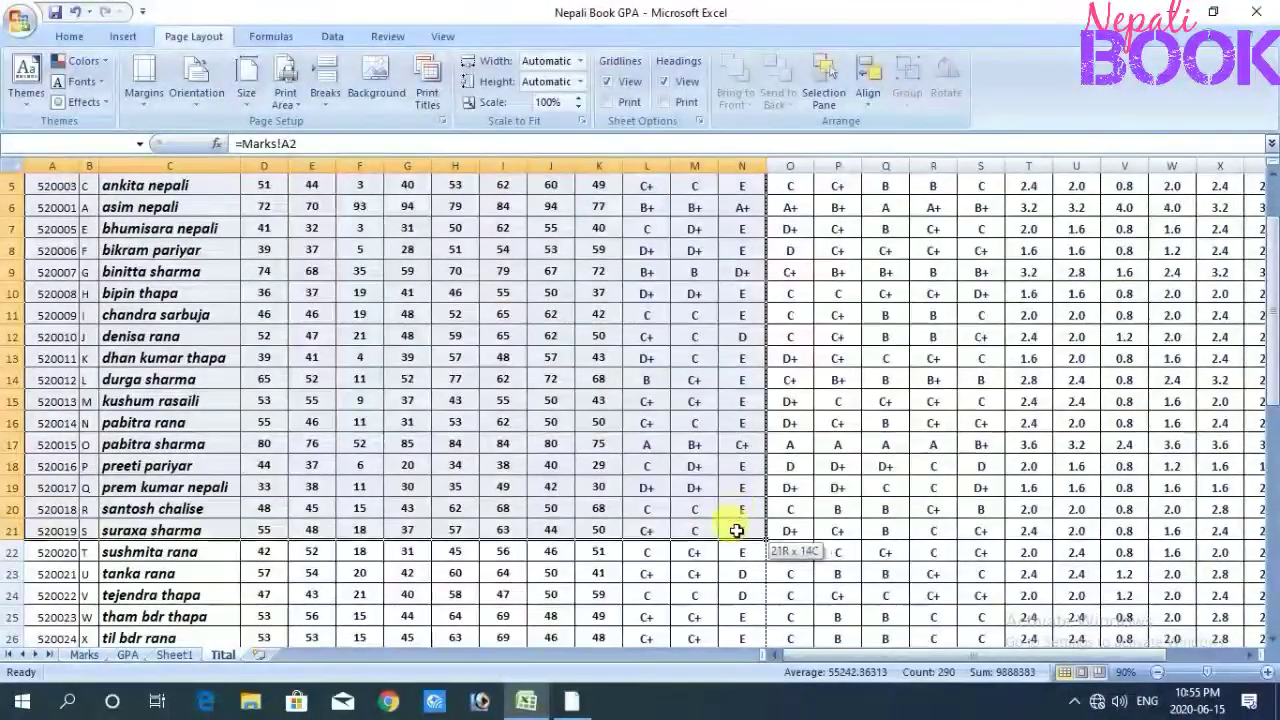
{"action": "left_click_drag", "start_coordinate": [925, 657], "coordinate": [955, 657]}
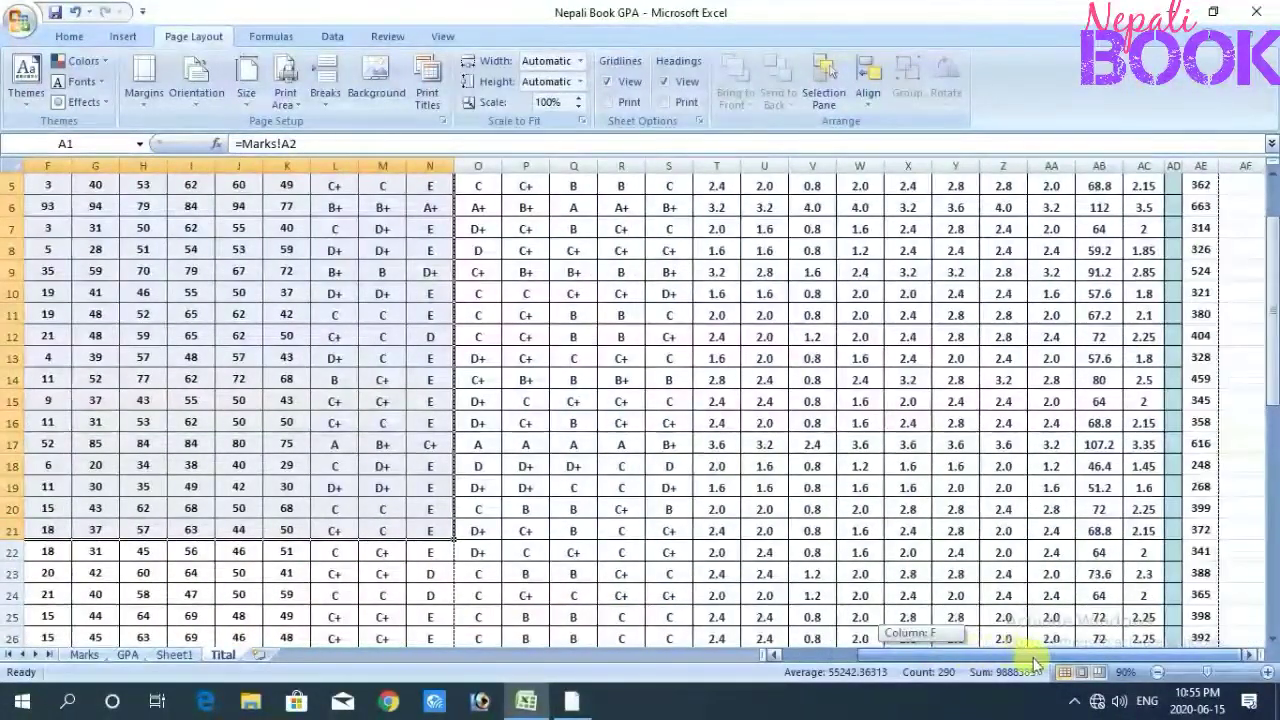
{"action": "left_click", "coordinate": [712, 380]}
{"action": "scroll", "coordinate": [620, 305], "scroll_direction": "up", "scroll_amount": 2}
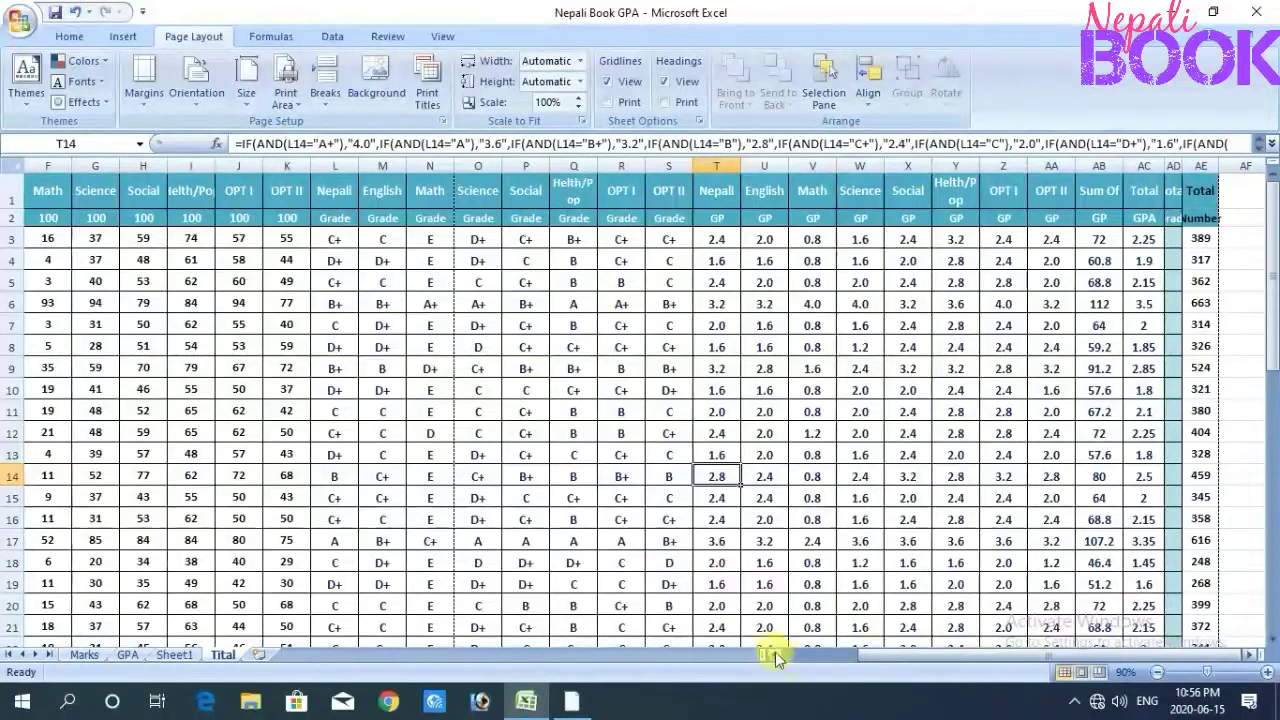
{"action": "left_click_drag", "start_coordinate": [775, 657], "coordinate": [762, 652]}
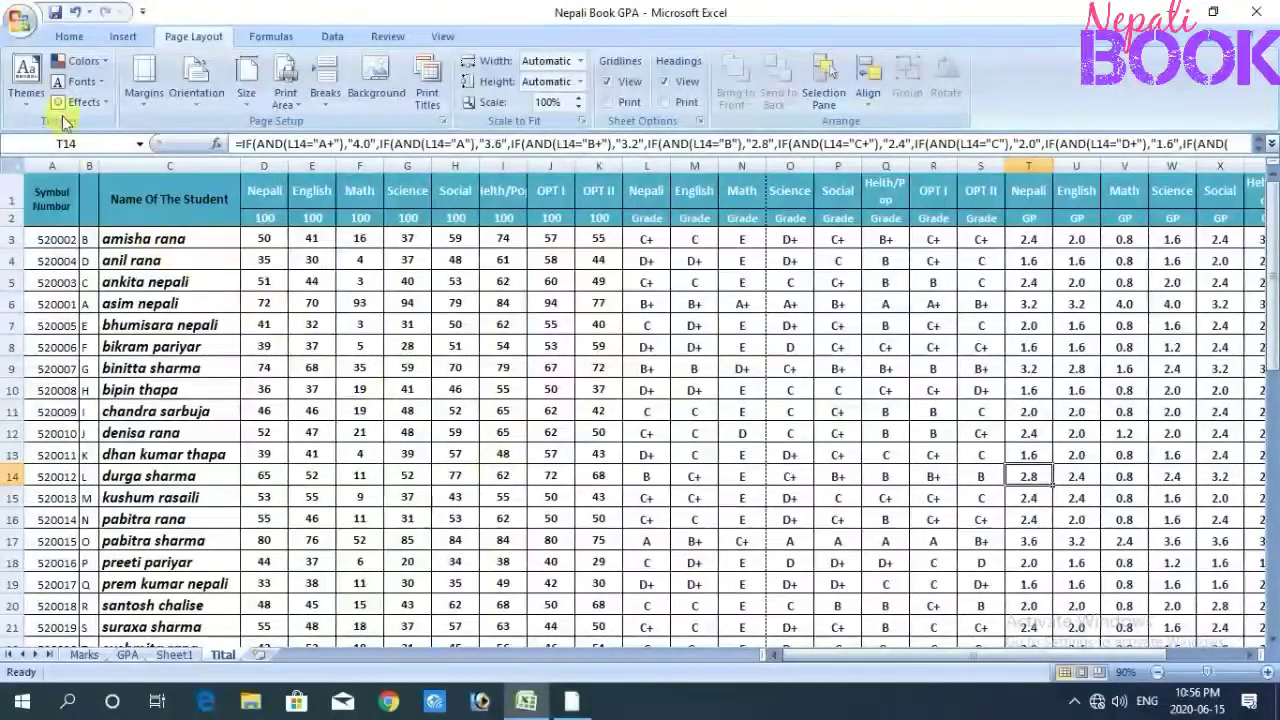
Step: Open Print Preview and zoom into page 1 of 5 to read the marks and subject grades
{"action": "left_click", "coordinate": [8, 24]}
{"action": "mouse_move", "coordinate": [58, 229]}
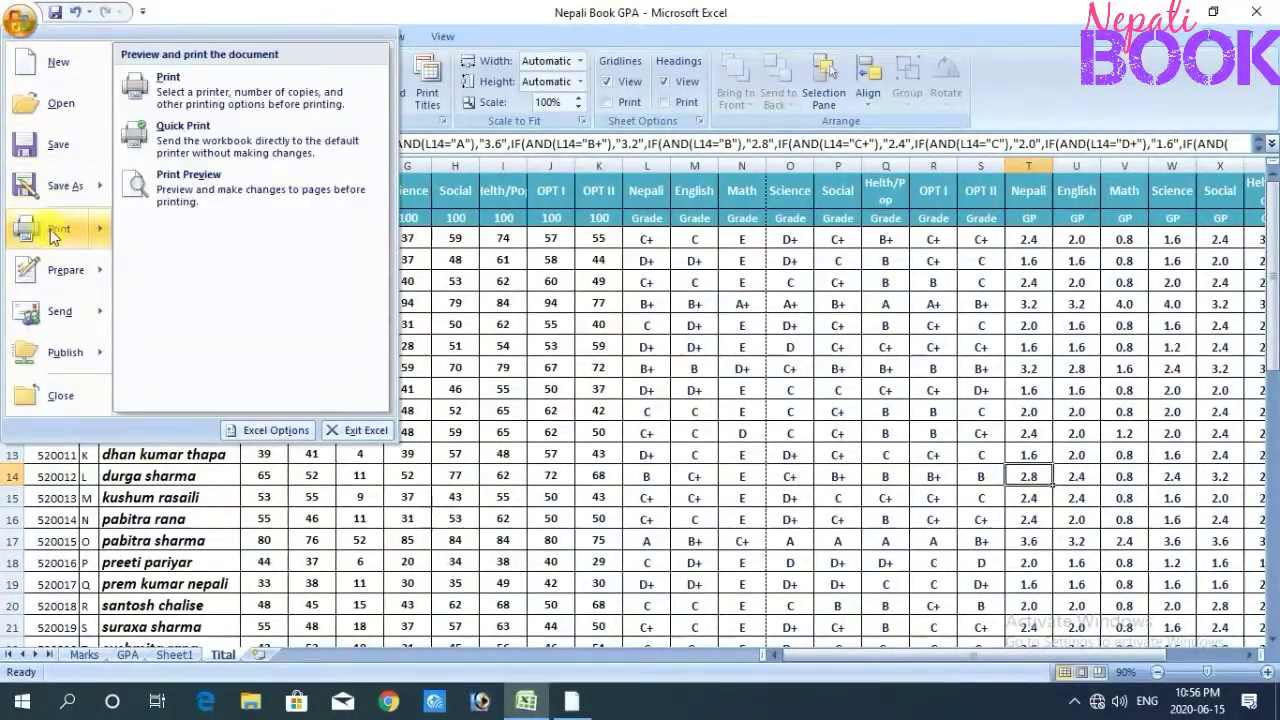
{"action": "left_click", "coordinate": [160, 180]}
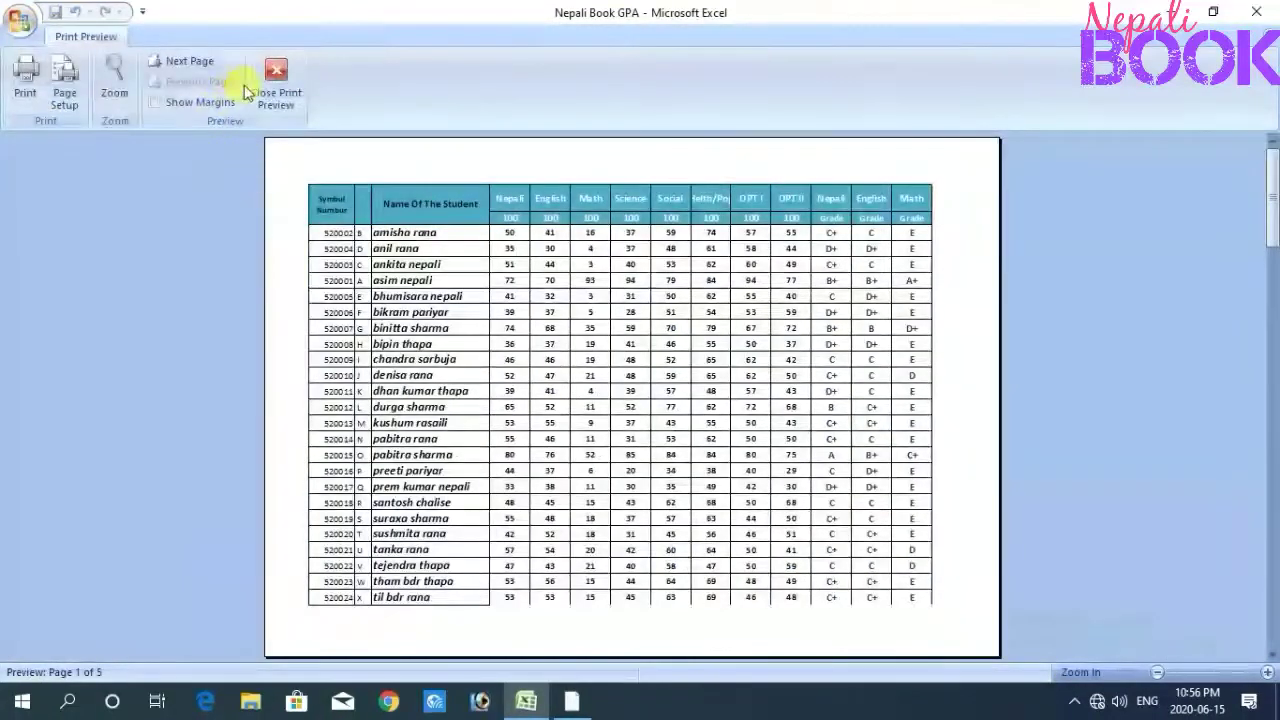
{"action": "left_click", "coordinate": [114, 80]}
{"action": "scroll", "coordinate": [277, 325], "scroll_direction": "down", "scroll_amount": 1}
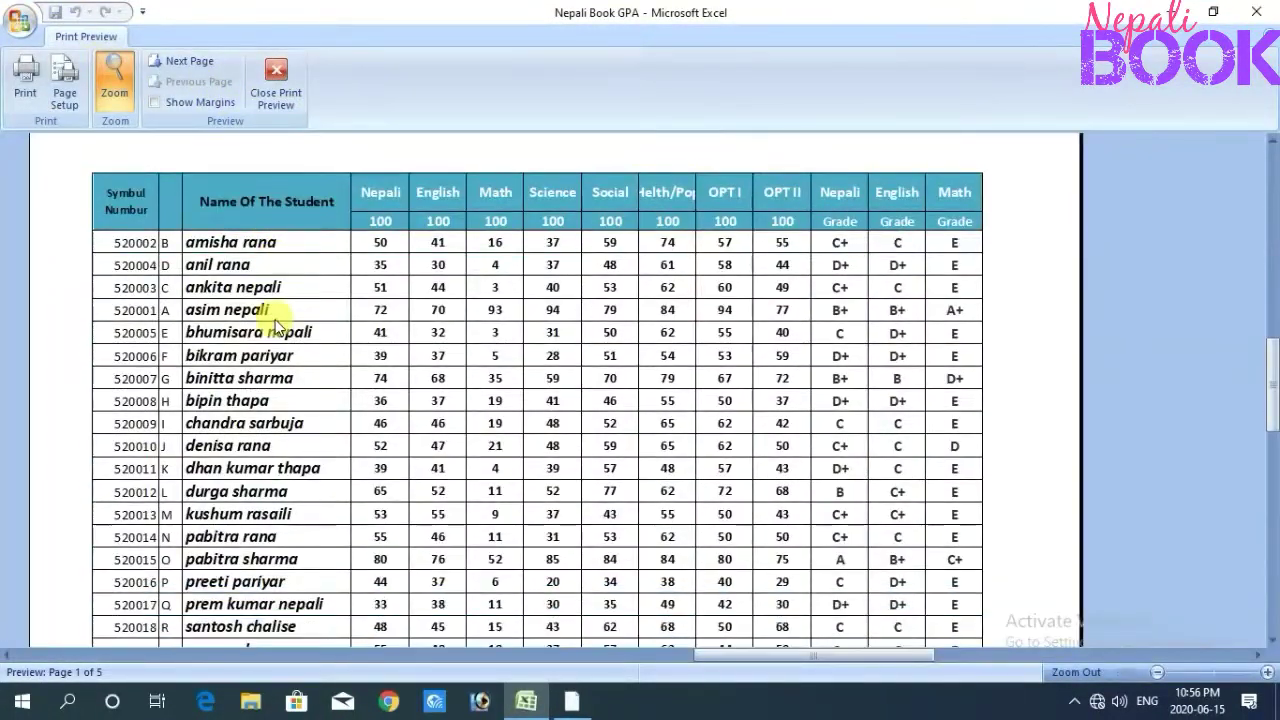
{"action": "scroll", "coordinate": [277, 325], "scroll_direction": "down", "scroll_amount": 1}
{"action": "scroll", "coordinate": [277, 325], "scroll_direction": "down", "scroll_amount": 1}
{"action": "scroll", "coordinate": [277, 325], "scroll_direction": "down", "scroll_amount": 1}
{"action": "scroll", "coordinate": [300, 325], "scroll_direction": "down", "scroll_amount": 1}
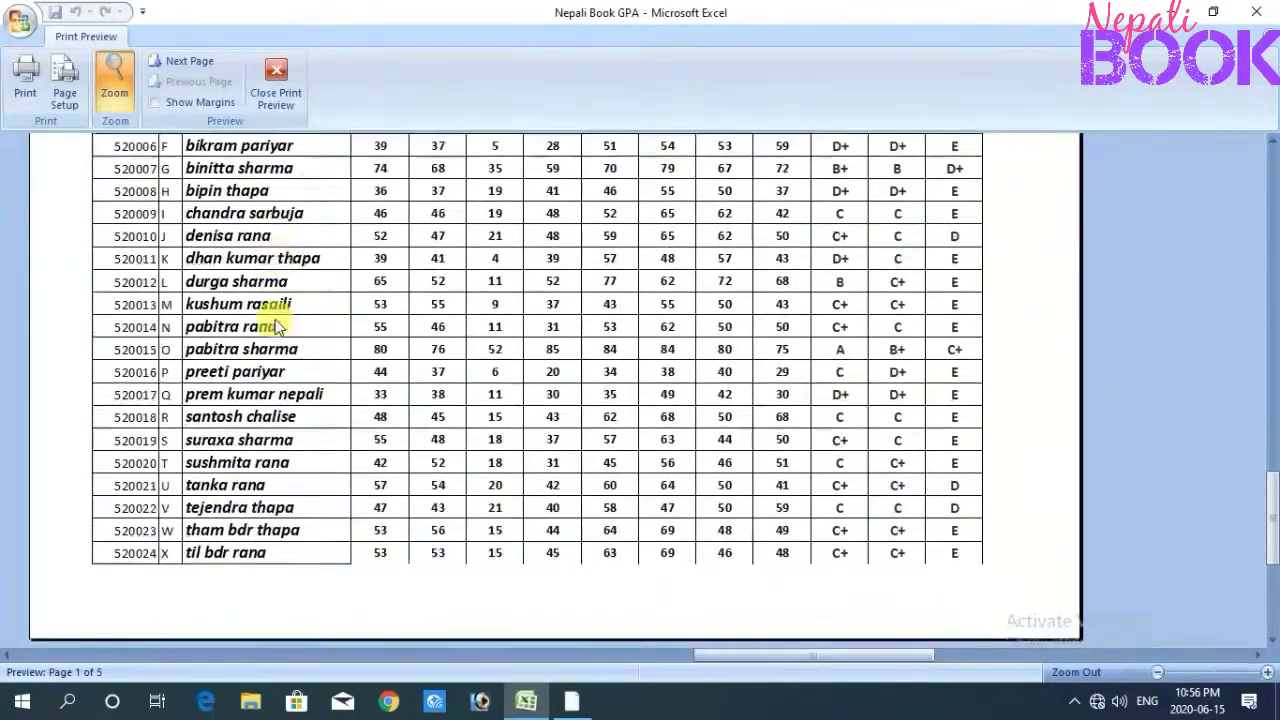
{"action": "scroll", "coordinate": [330, 245], "scroll_direction": "up", "scroll_amount": 3}
{"action": "scroll", "coordinate": [600, 150], "scroll_direction": "up", "scroll_amount": 1}
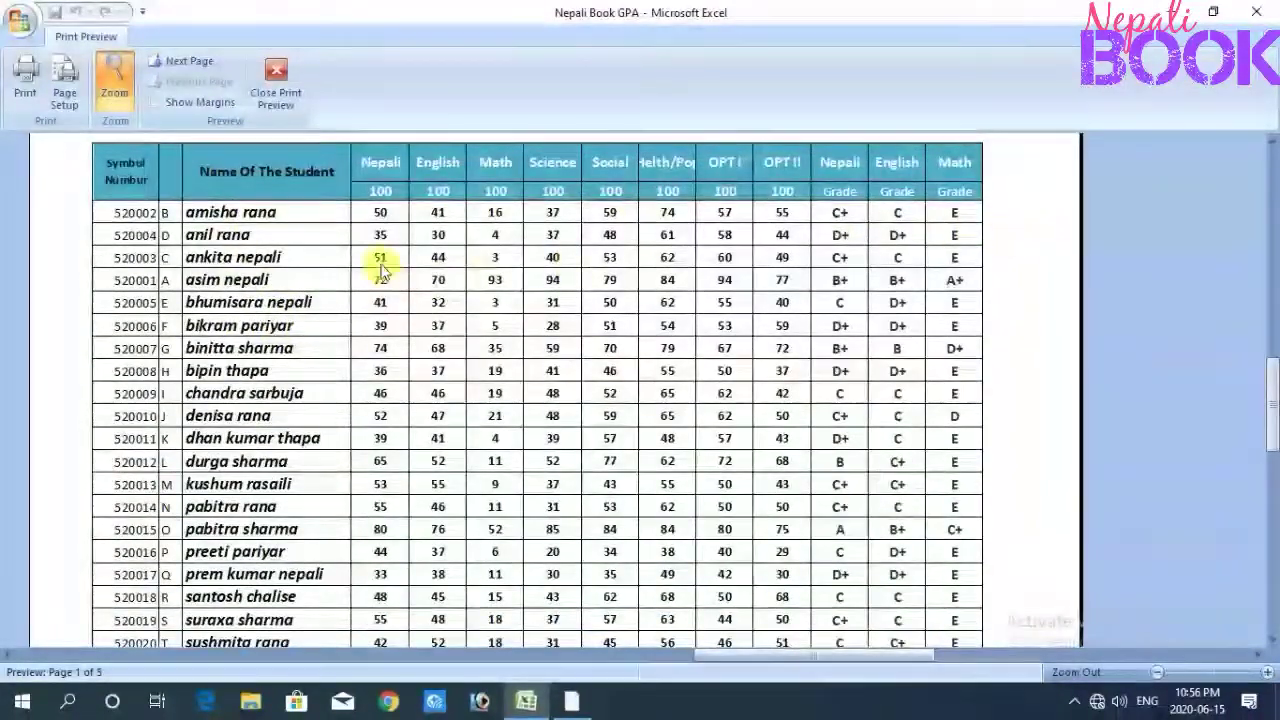
{"action": "scroll", "coordinate": [300, 262], "scroll_direction": "down", "scroll_amount": 1}
{"action": "scroll", "coordinate": [250, 185], "scroll_direction": "down", "scroll_amount": 3}
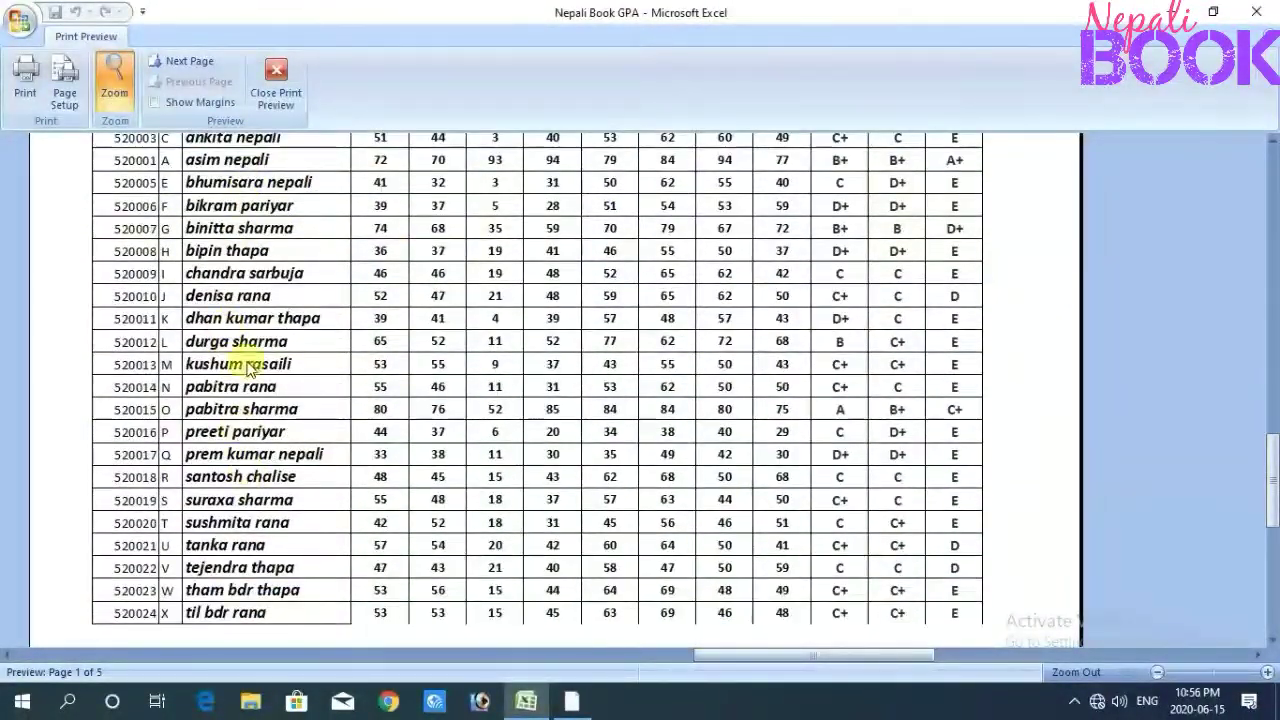
{"action": "scroll", "coordinate": [290, 449], "scroll_direction": "up", "scroll_amount": 5}
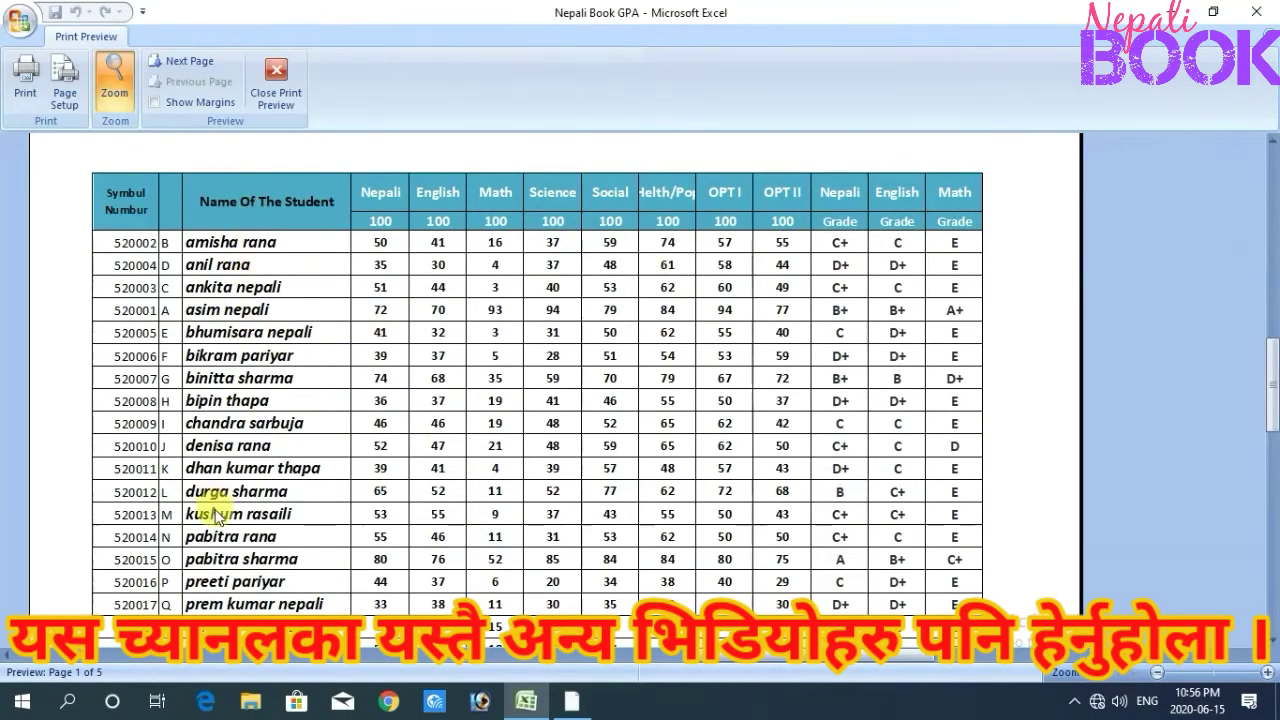
Step: Zoom out, page through preview pages 1–5, and close Print Preview
{"action": "left_click", "coordinate": [112, 198]}
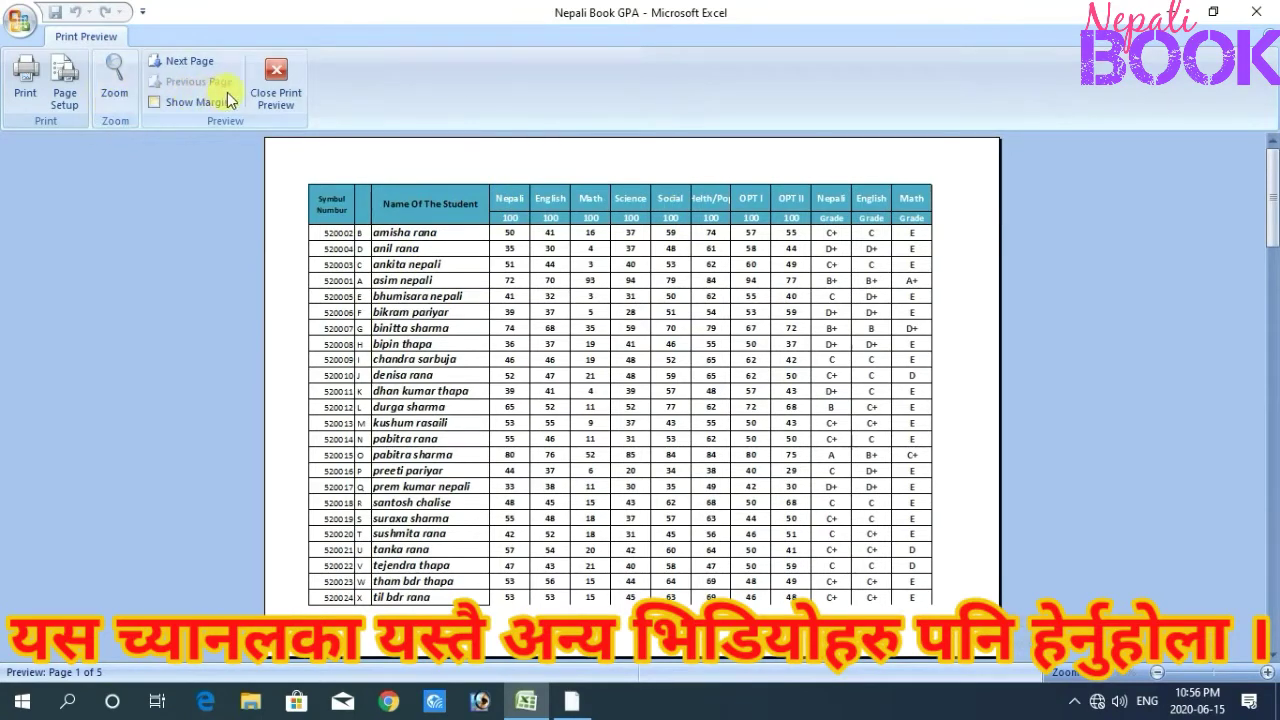
{"action": "scroll", "coordinate": [356, 264], "scroll_direction": "down", "scroll_amount": 1}
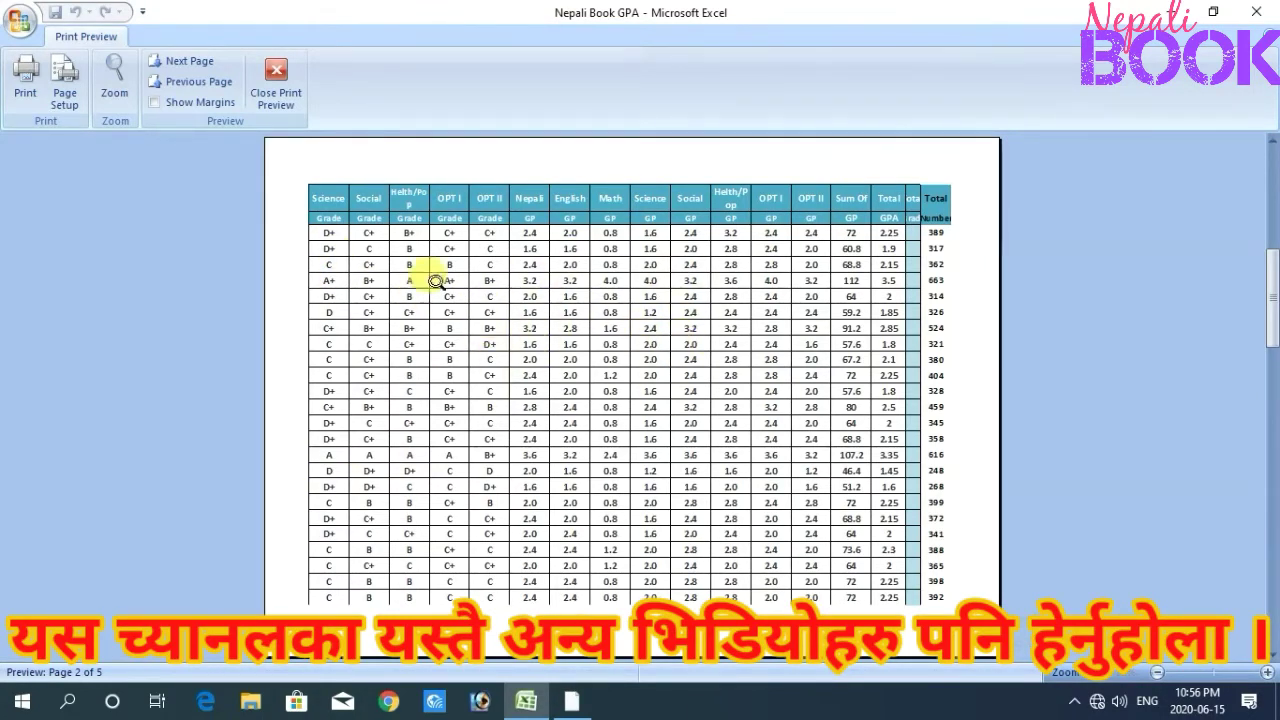
{"action": "scroll", "coordinate": [392, 277], "scroll_direction": "down", "scroll_amount": 1}
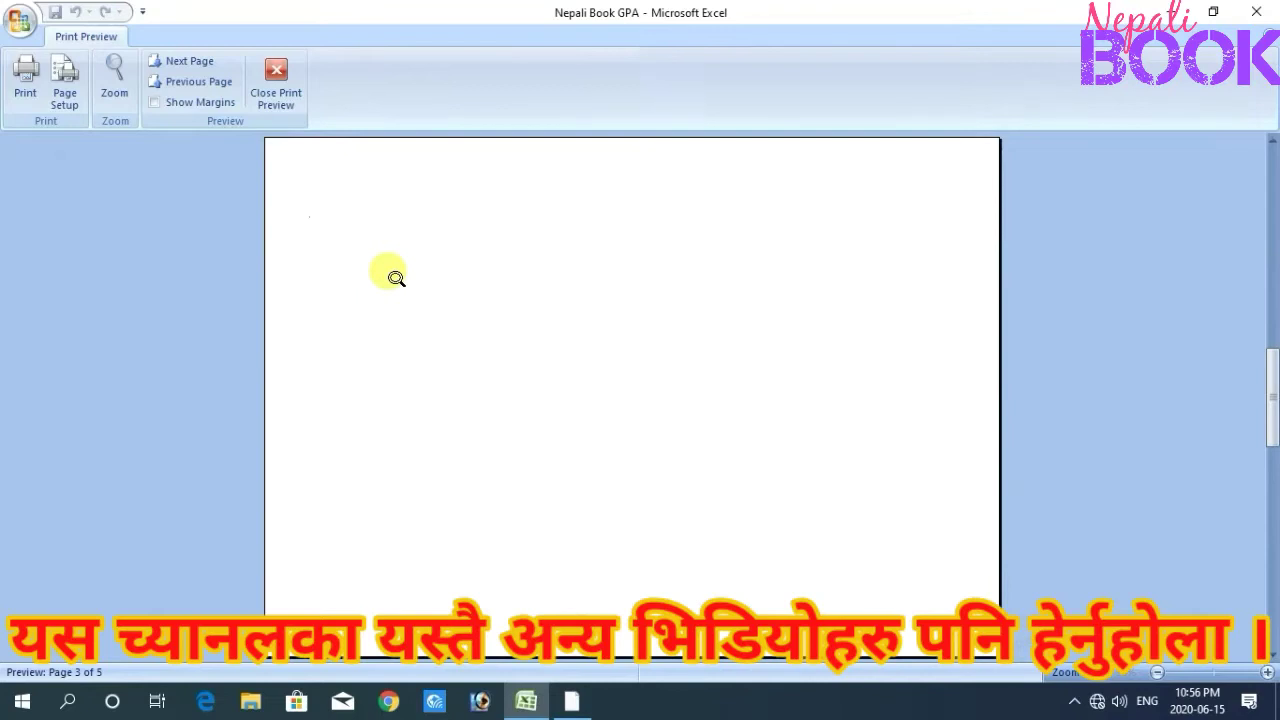
{"action": "scroll", "coordinate": [395, 277], "scroll_direction": "up", "scroll_amount": 1}
{"action": "scroll", "coordinate": [395, 277], "scroll_direction": "down", "scroll_amount": 2}
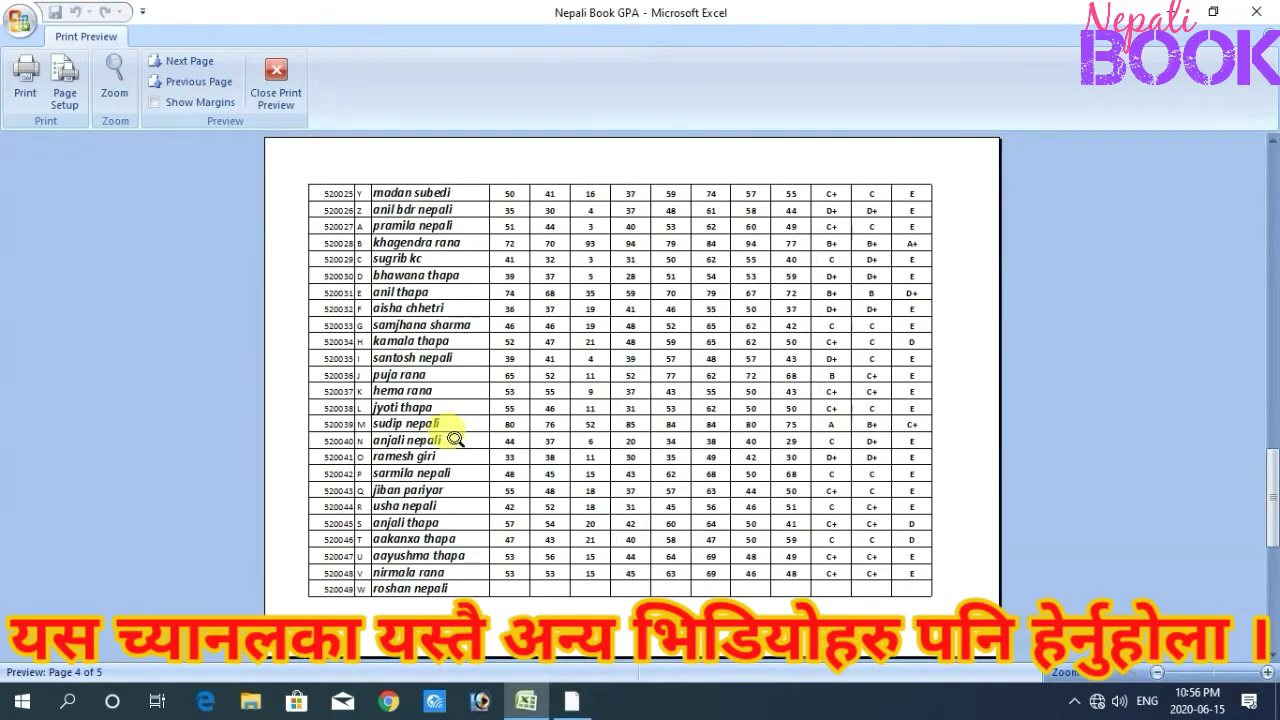
{"action": "scroll", "coordinate": [462, 444], "scroll_direction": "down", "scroll_amount": 1}
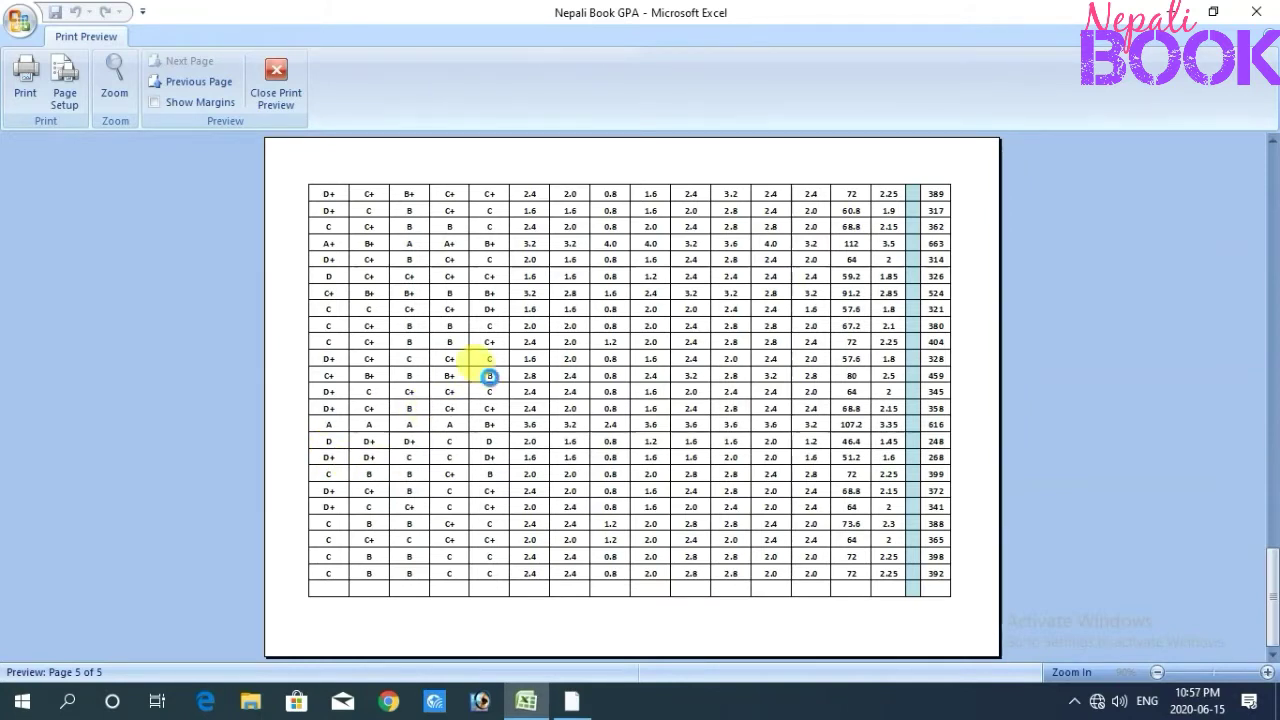
{"action": "scroll", "coordinate": [491, 377], "scroll_direction": "up", "scroll_amount": 4}
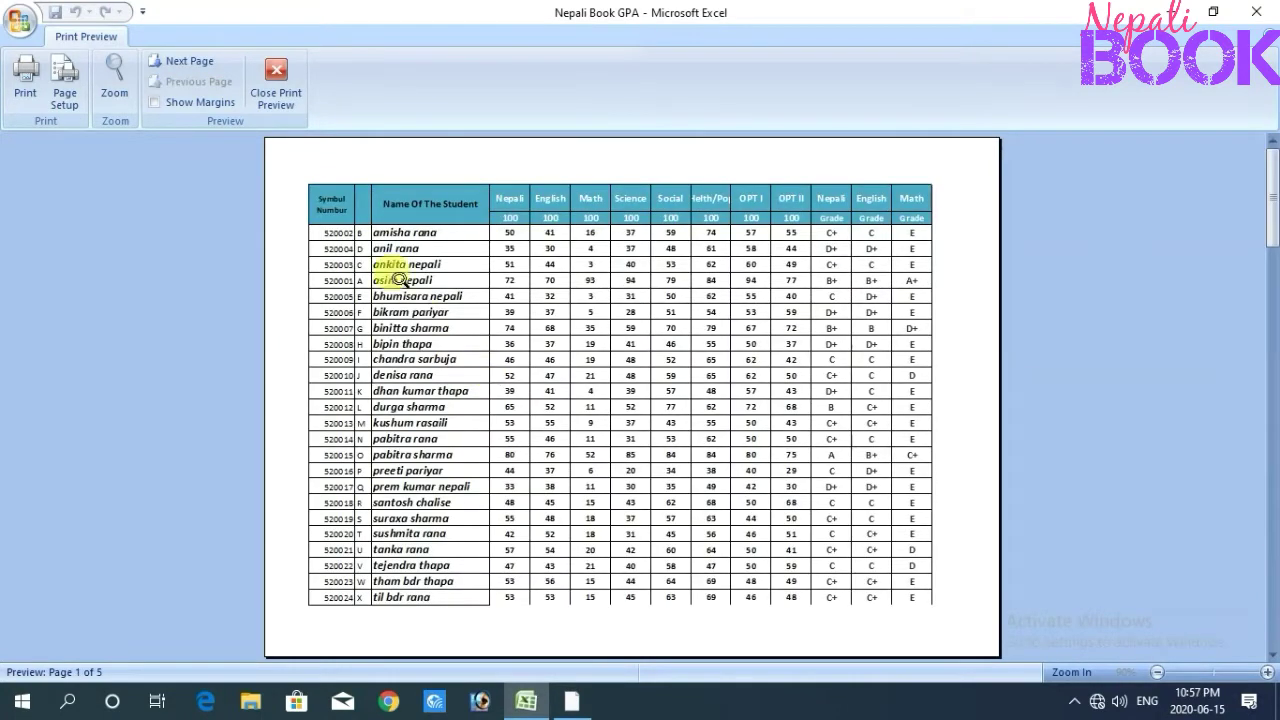
{"action": "left_click", "coordinate": [276, 82]}
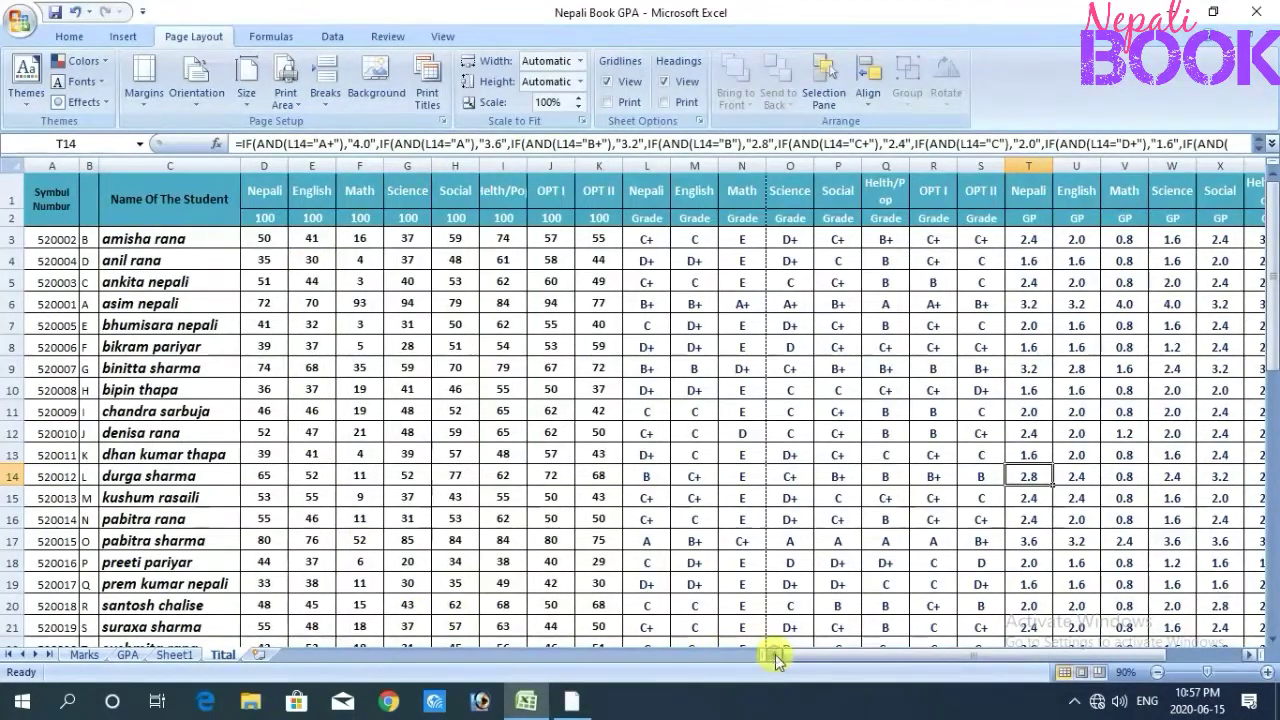
Step: Open Page Layout > Print Titles and focus the Rows to repeat at top box
{"action": "left_click", "coordinate": [66, 34]}
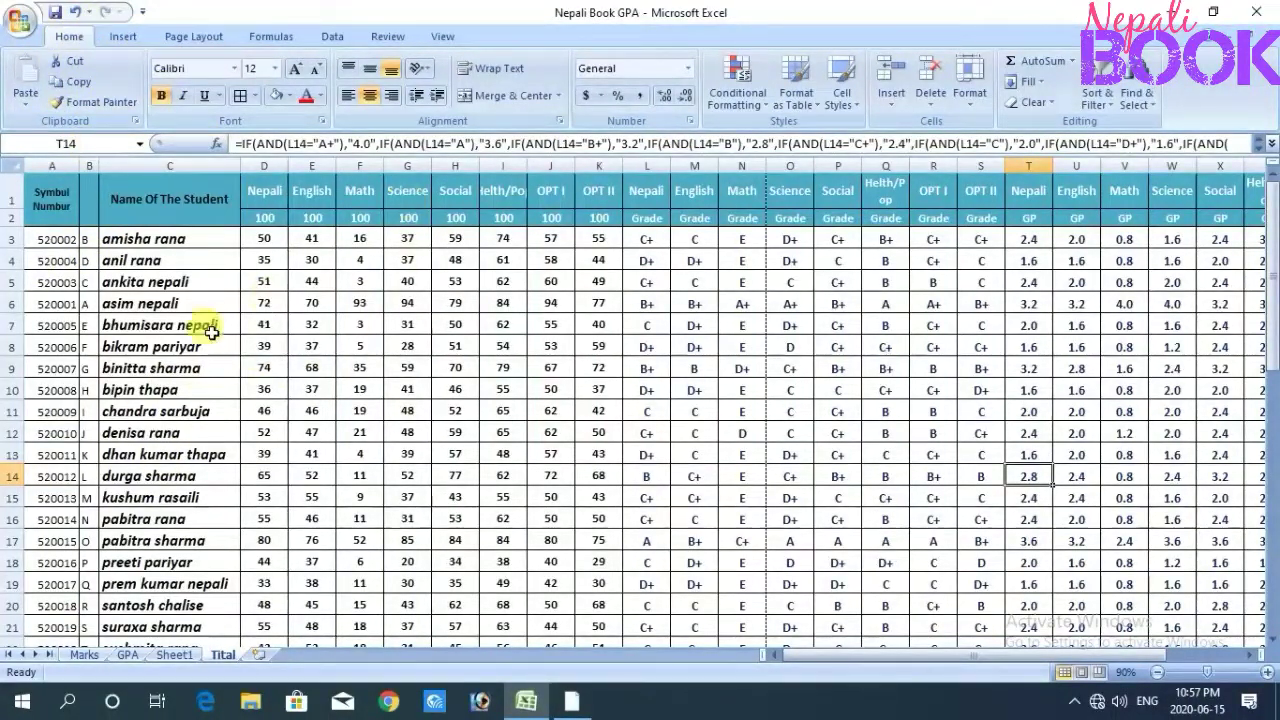
{"action": "left_click", "coordinate": [194, 37]}
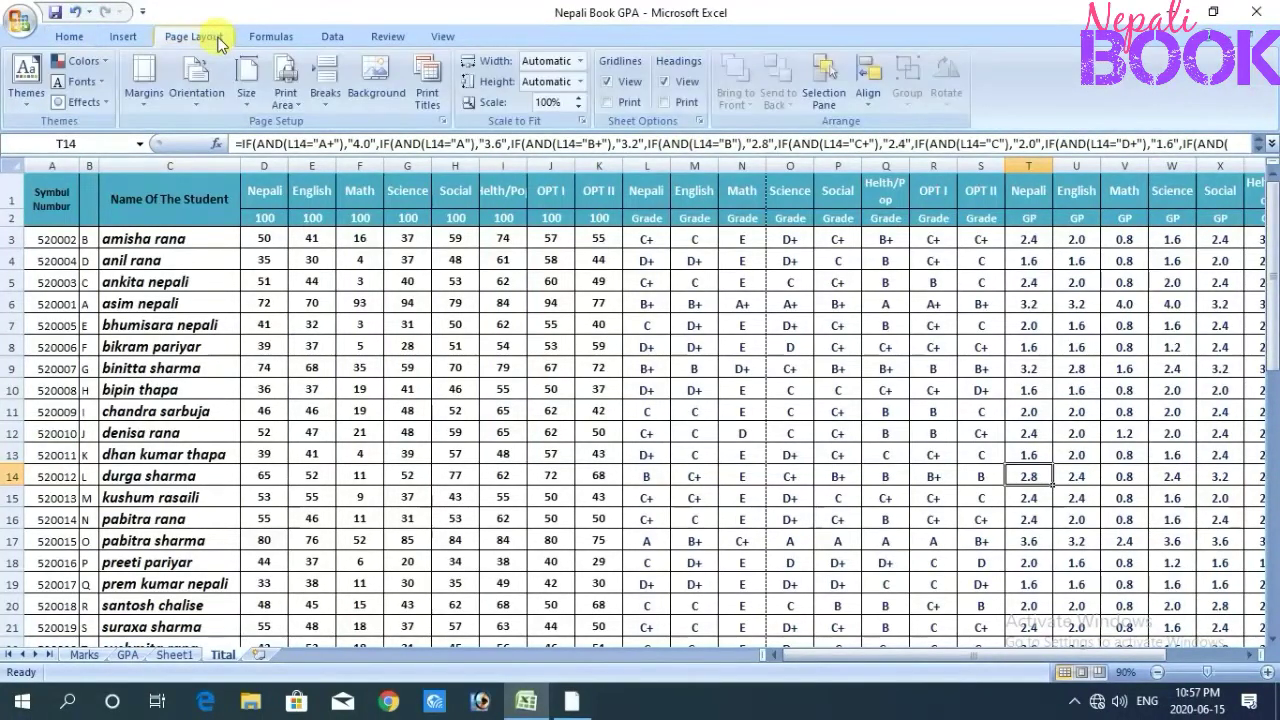
{"action": "left_click", "coordinate": [432, 93]}
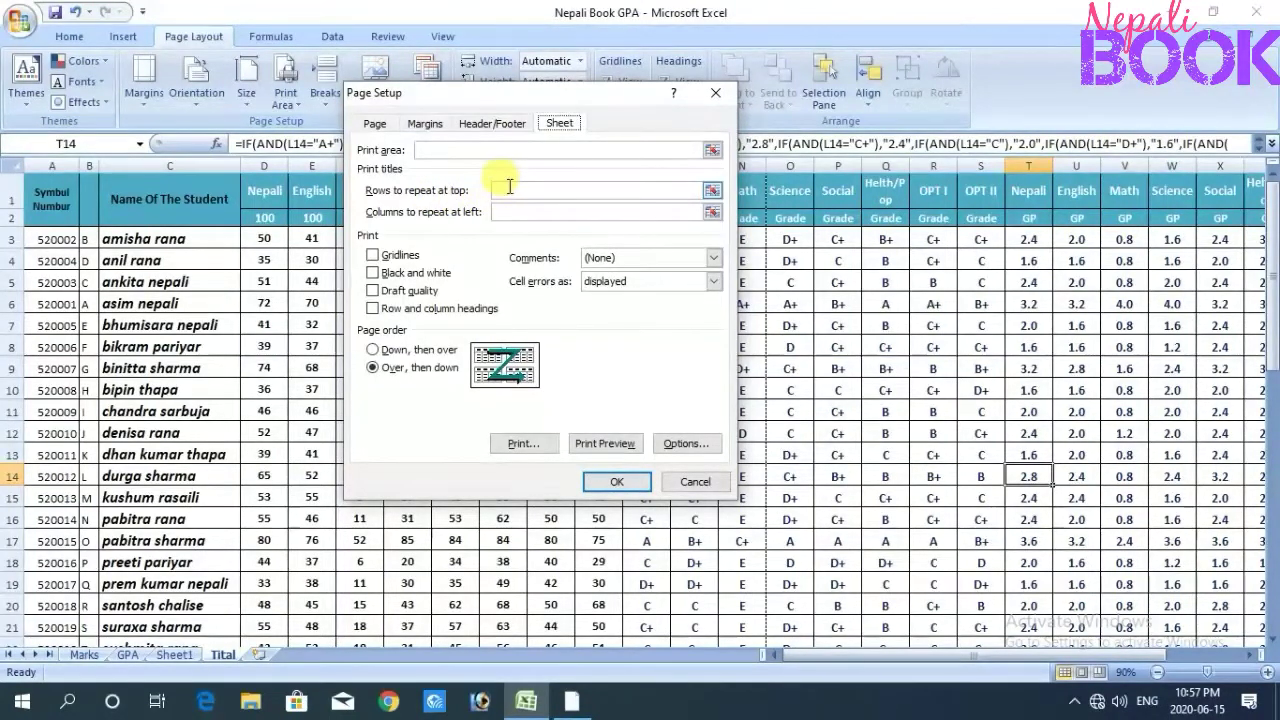
{"action": "left_click", "coordinate": [508, 189]}
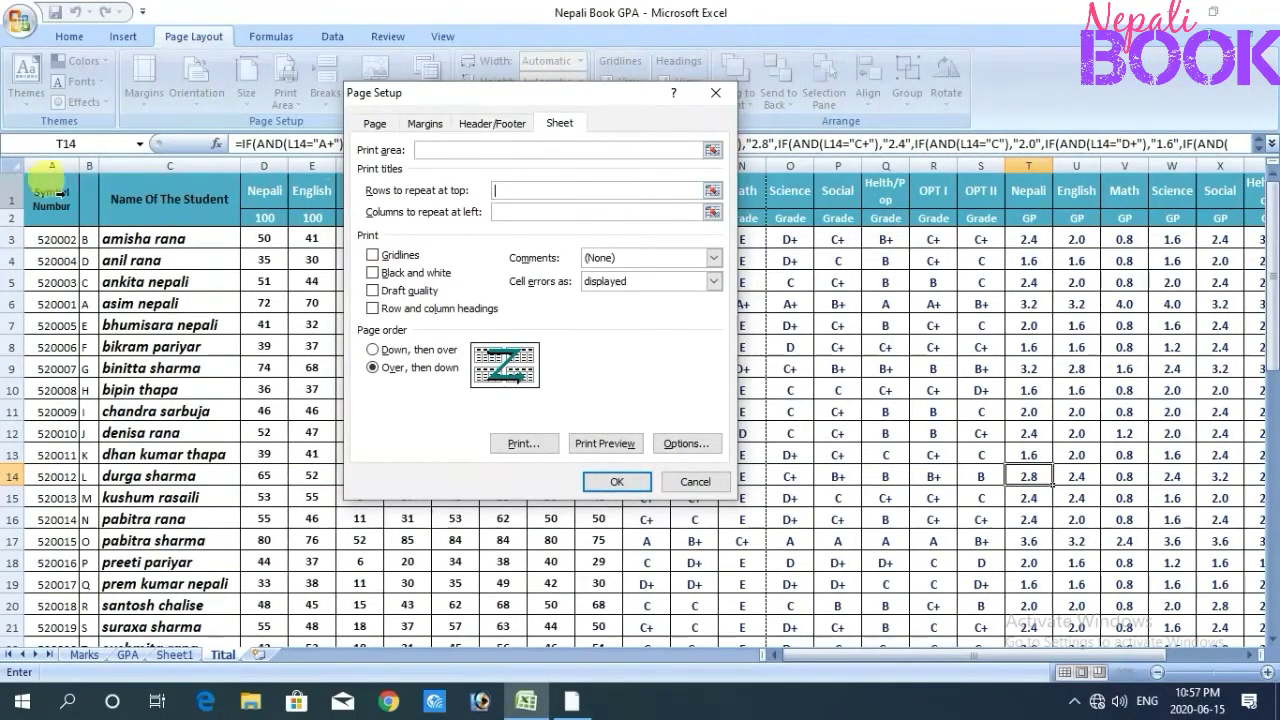
{"action": "left_click", "coordinate": [523, 188]}
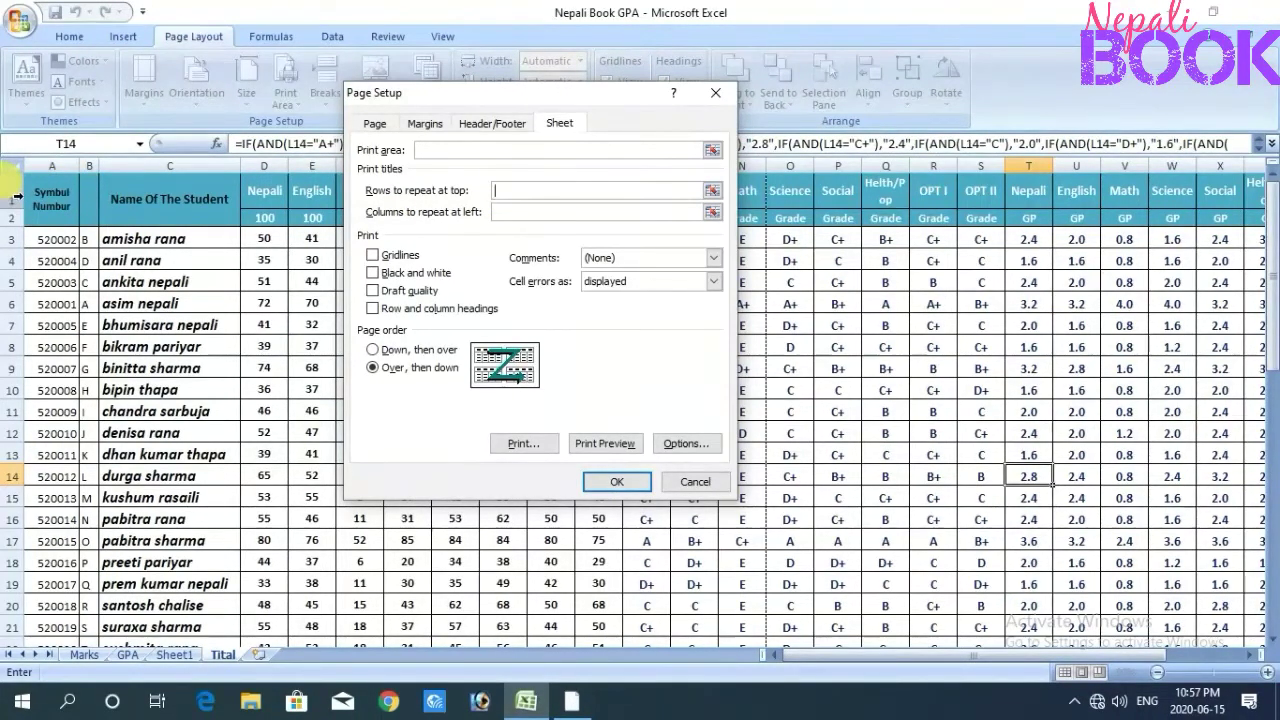
Step: Set rows $1:$2 to repeat at top and column $C:$C to repeat at left
{"action": "left_click_drag", "start_coordinate": [17, 196], "coordinate": [17, 218]}
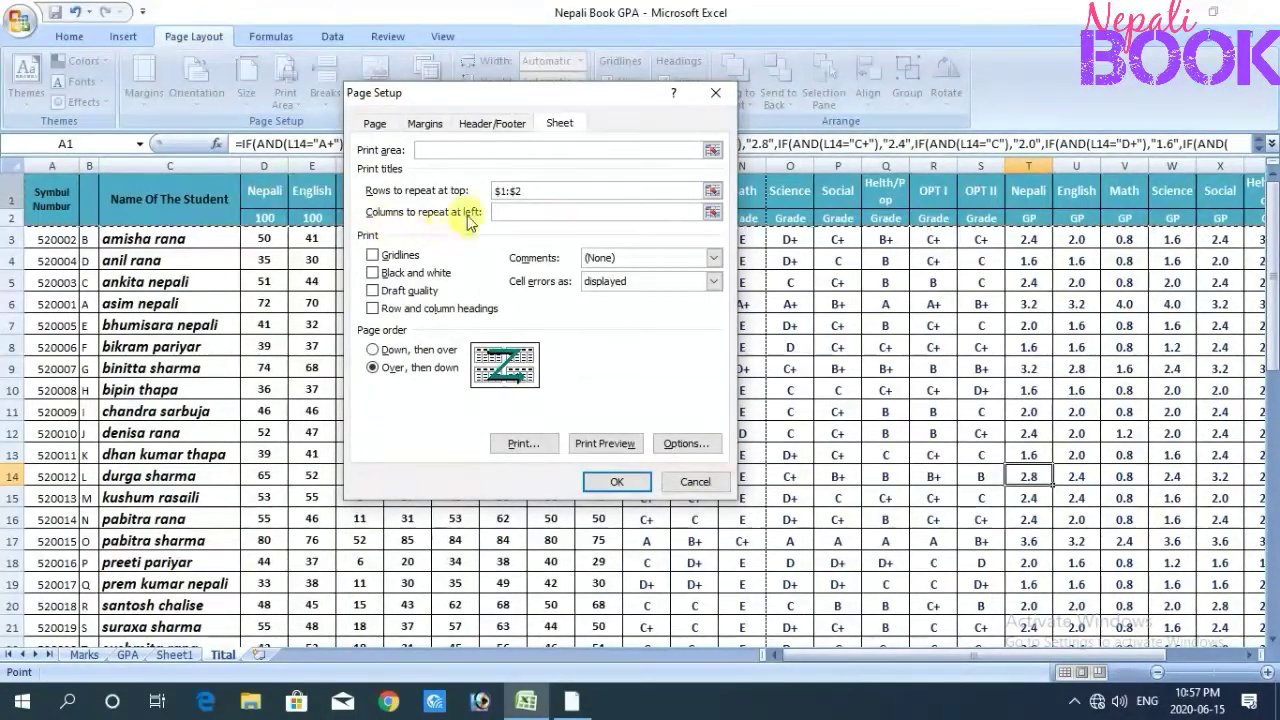
{"action": "left_click", "coordinate": [499, 212]}
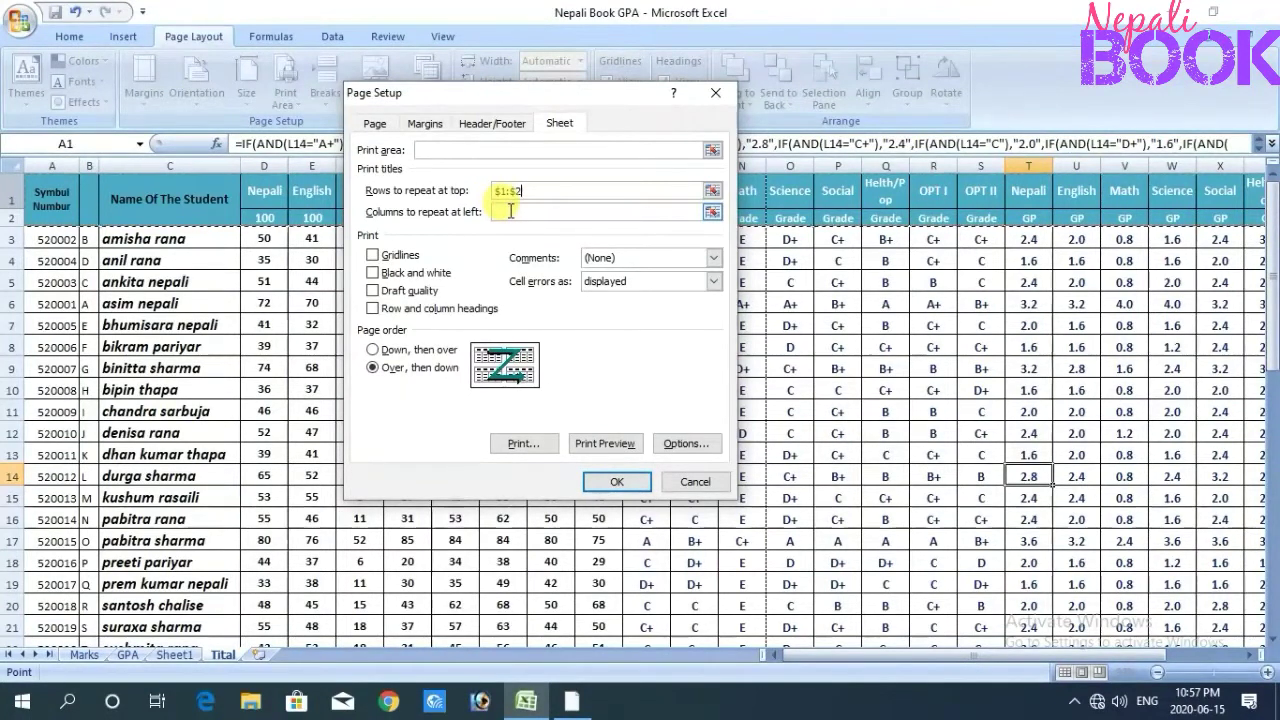
{"action": "left_click", "coordinate": [509, 211]}
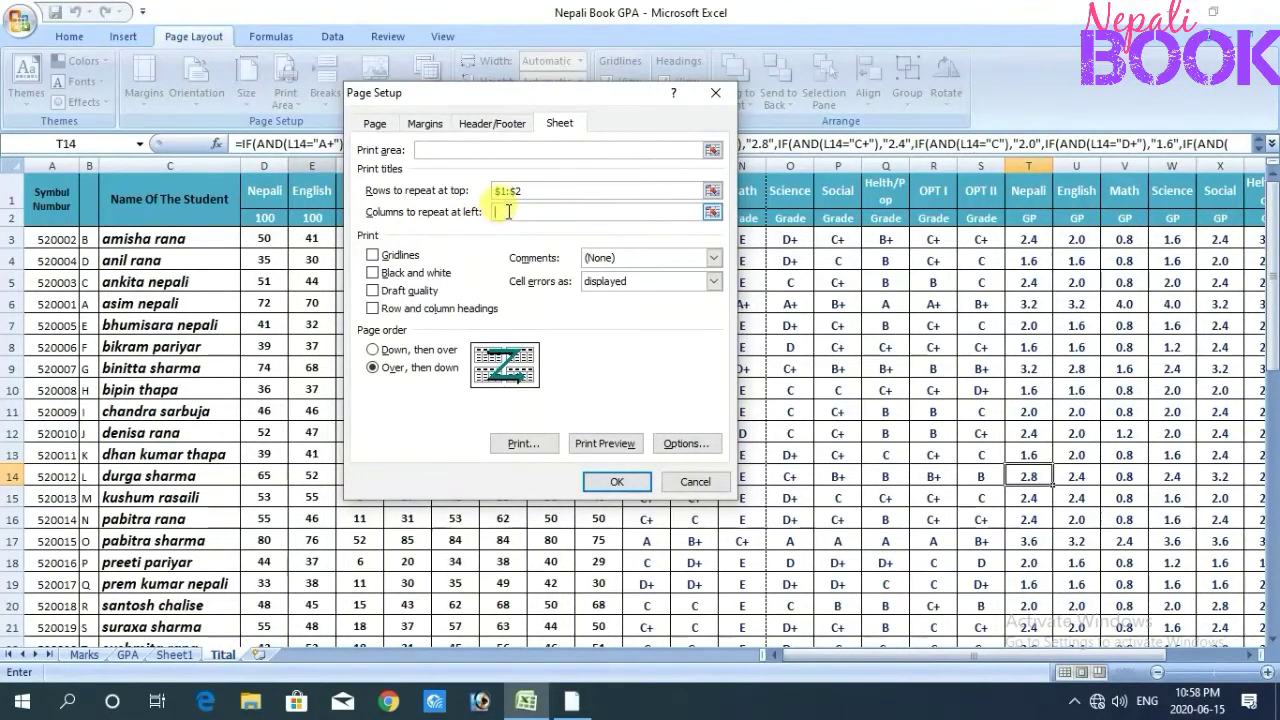
{"action": "left_click", "coordinate": [180, 165]}
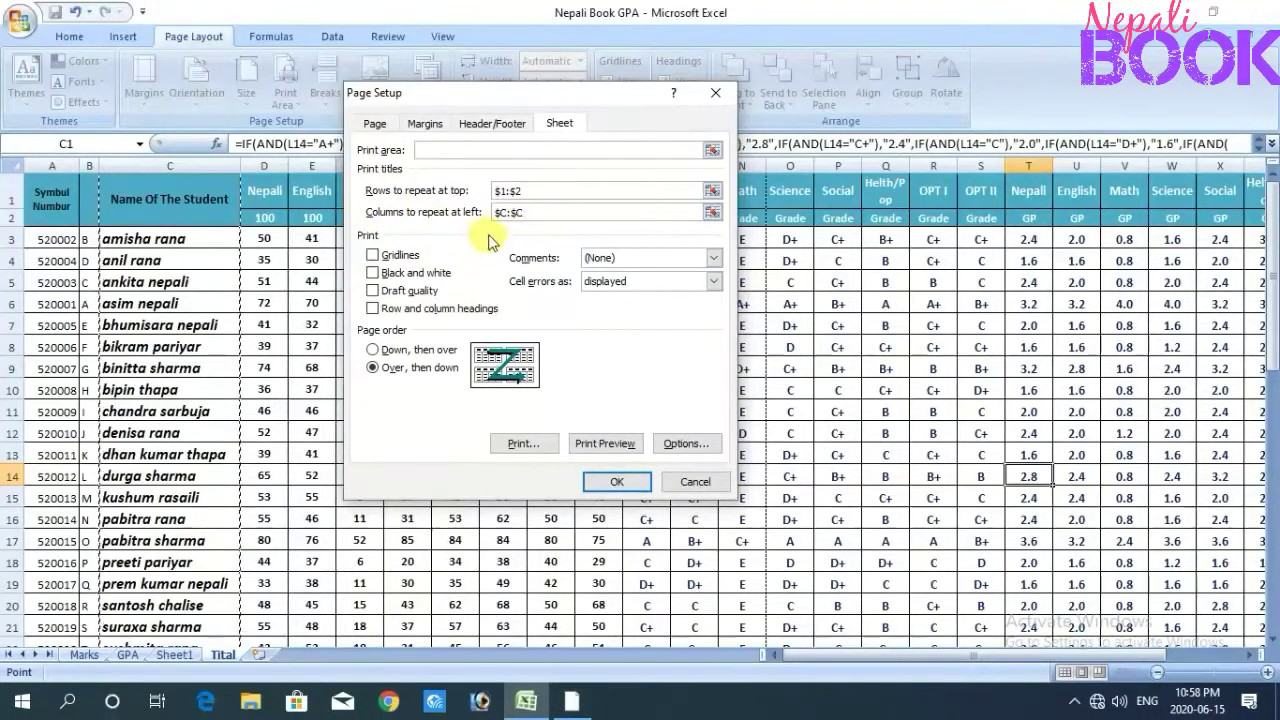
Step: Apply the $1:$2 and $C:$C print titles in Page Setup
{"action": "left_click", "coordinate": [617, 484]}
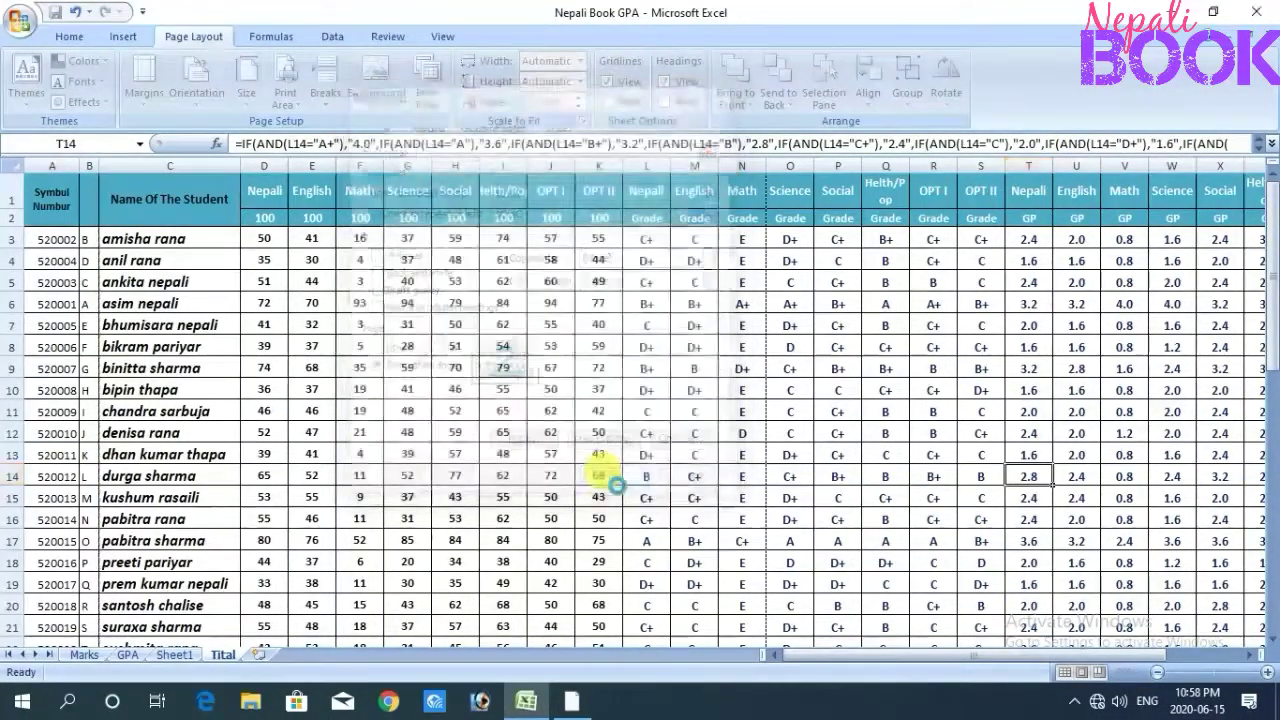
{"action": "scroll", "coordinate": [375, 268], "scroll_direction": "down", "scroll_amount": 2}
{"action": "scroll", "coordinate": [372, 270], "scroll_direction": "up", "scroll_amount": 1}
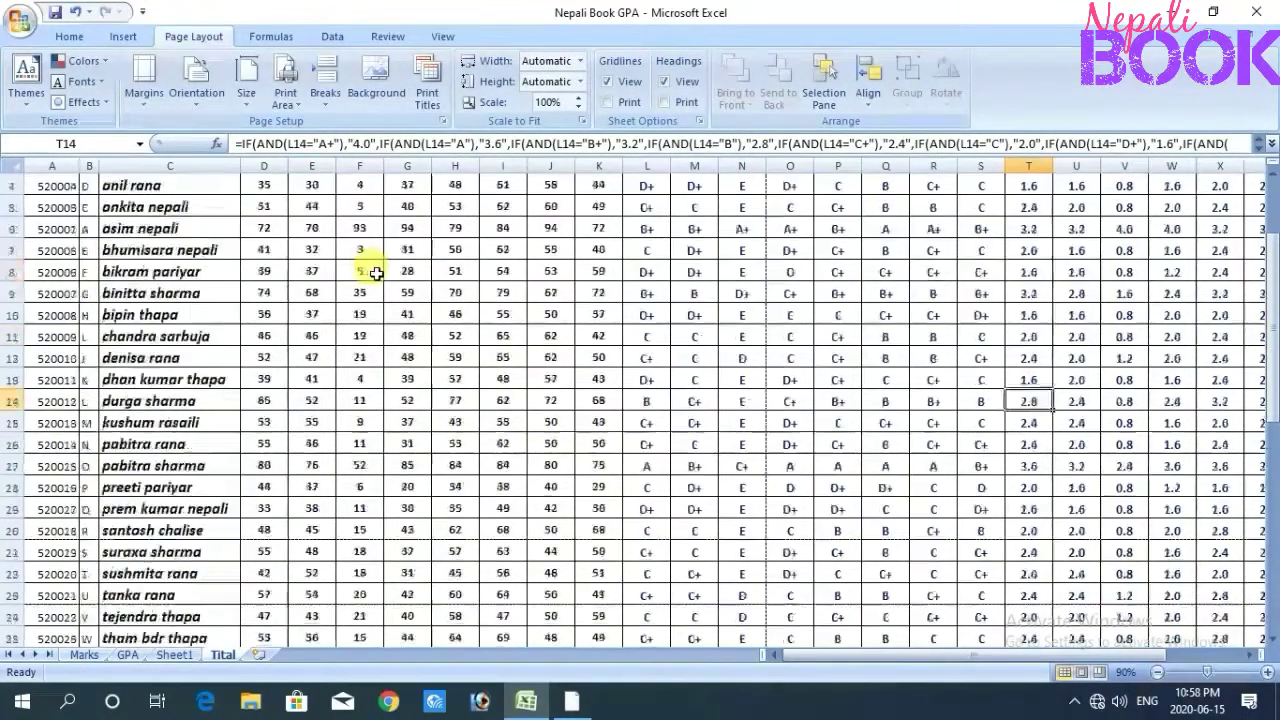
{"action": "scroll", "coordinate": [370, 271], "scroll_direction": "up", "scroll_amount": 1}
{"action": "scroll", "coordinate": [340, 290], "scroll_direction": "up", "scroll_amount": 1}
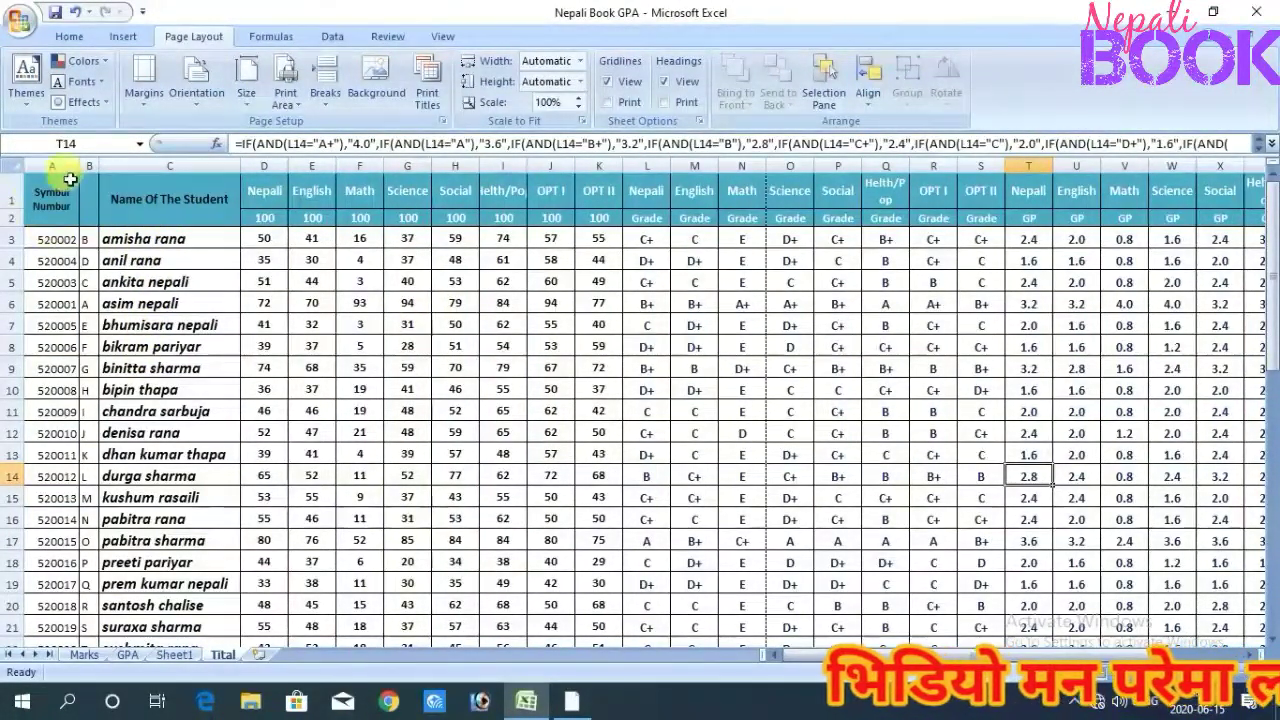
Step: Check in Print Preview that header rows and the name column repeat on every page, then close it
{"action": "left_click", "coordinate": [24, 26]}
{"action": "mouse_move", "coordinate": [58, 229]}
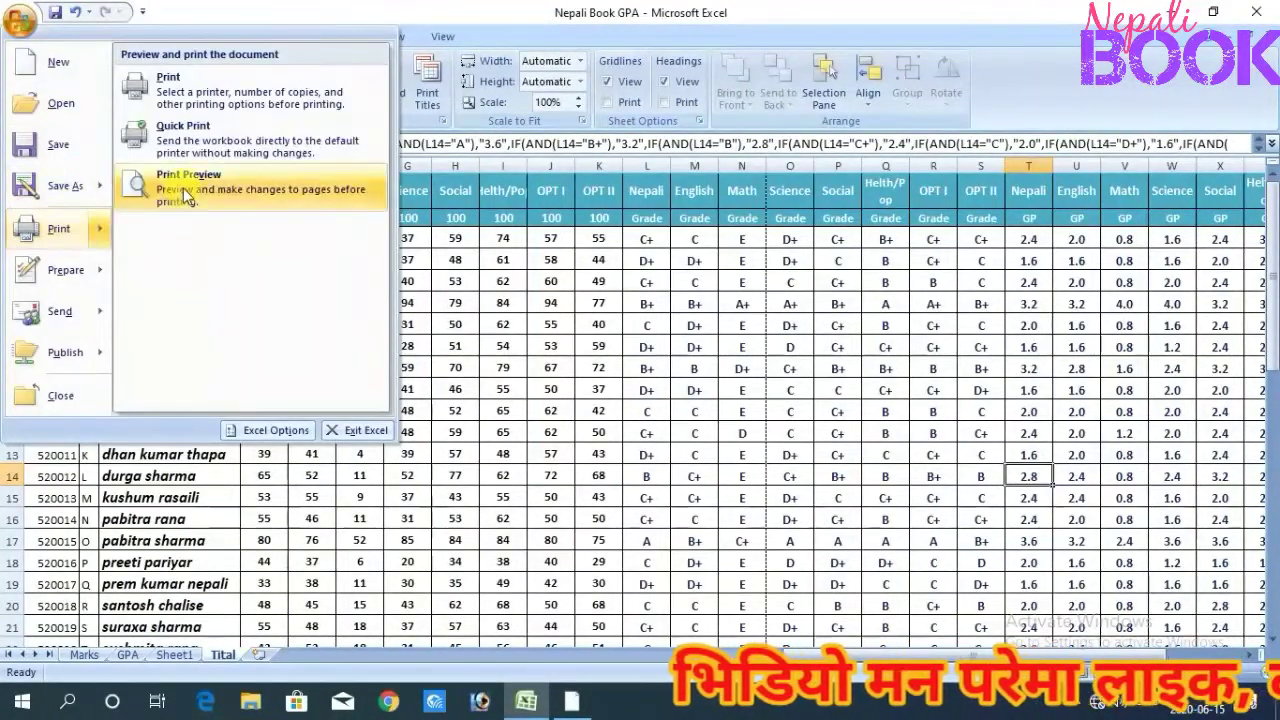
{"action": "left_click", "coordinate": [183, 188]}
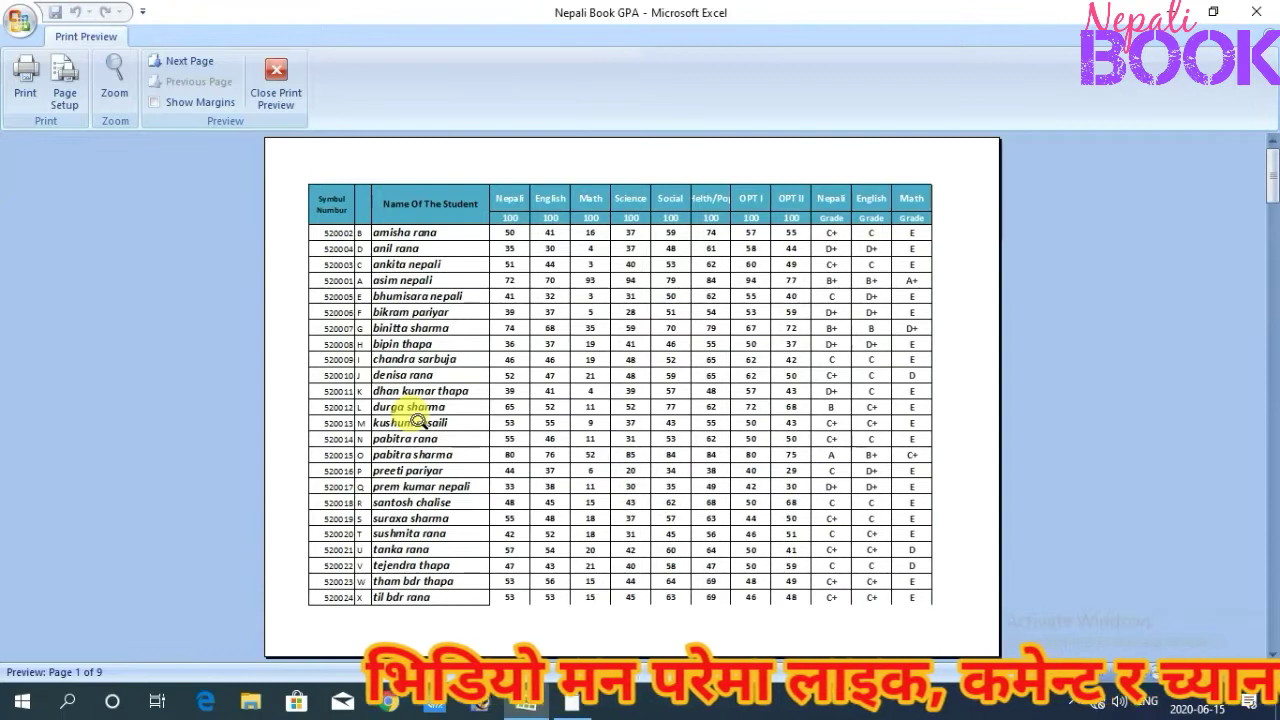
{"action": "scroll", "coordinate": [420, 415], "scroll_direction": "down", "scroll_amount": 1}
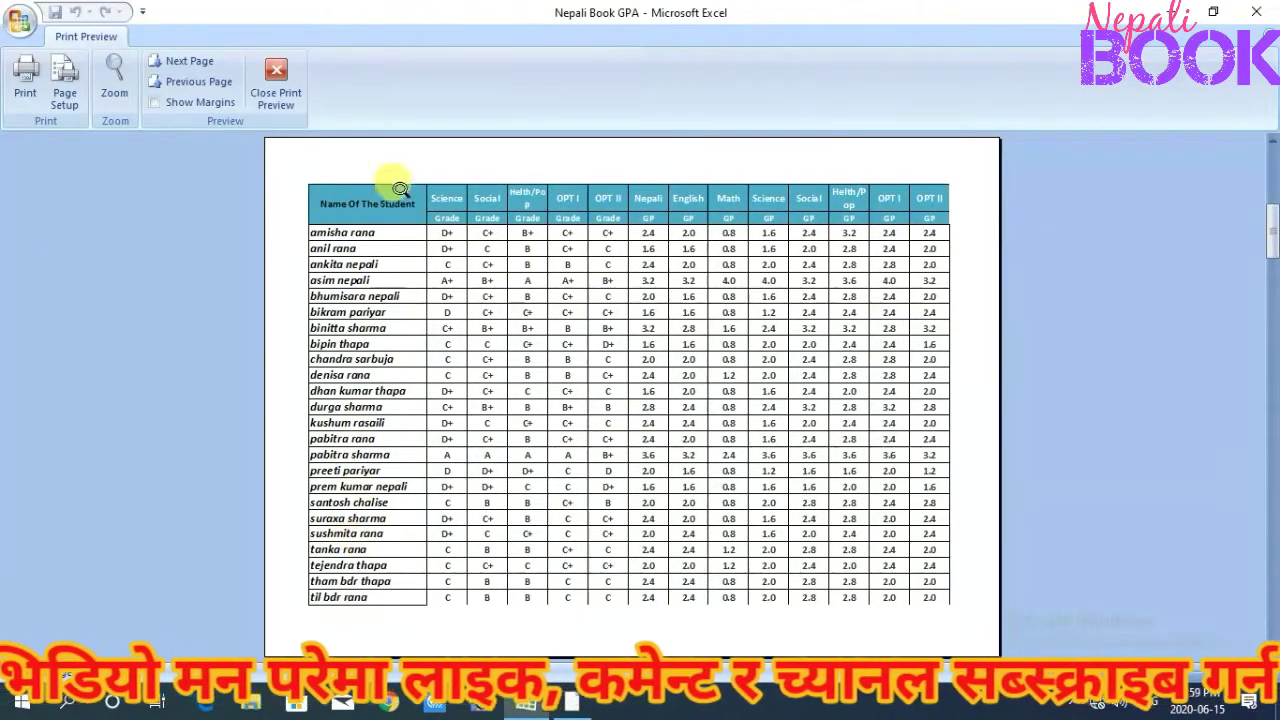
{"action": "scroll", "coordinate": [400, 200], "scroll_direction": "down", "scroll_amount": 1}
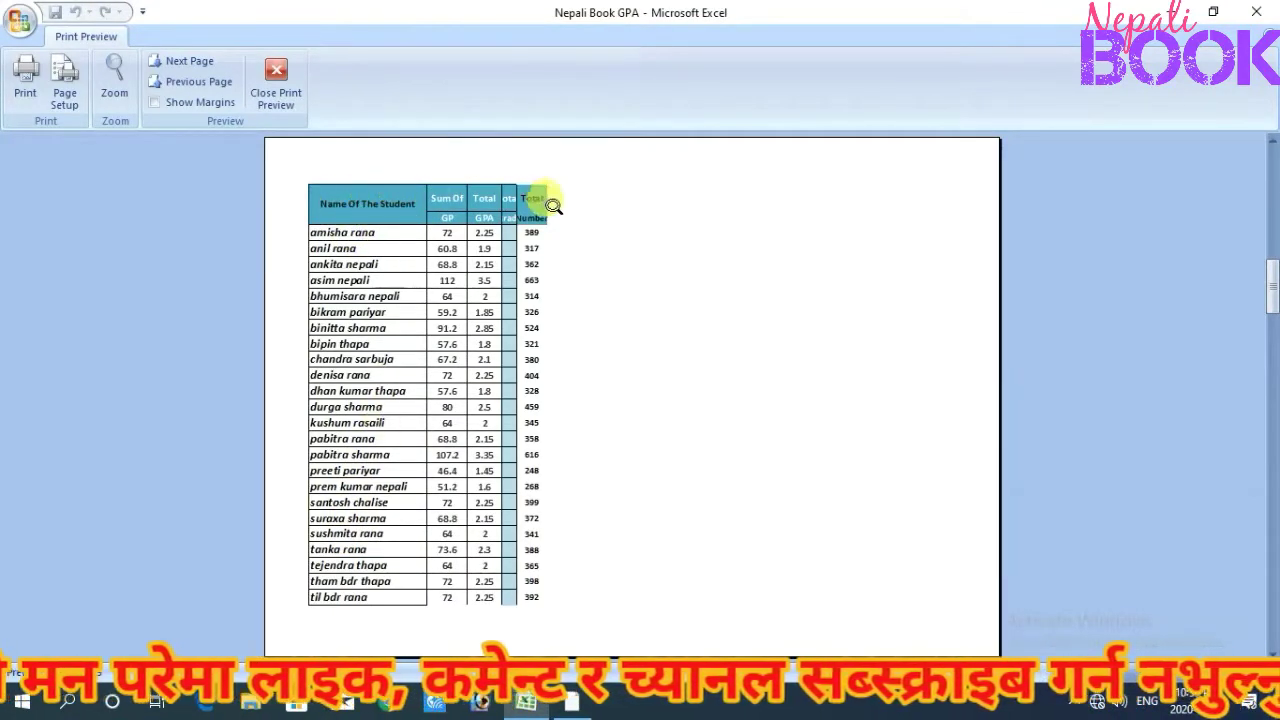
{"action": "scroll", "coordinate": [443, 277], "scroll_direction": "up", "scroll_amount": 1}
{"action": "scroll", "coordinate": [440, 277], "scroll_direction": "up", "scroll_amount": 1}
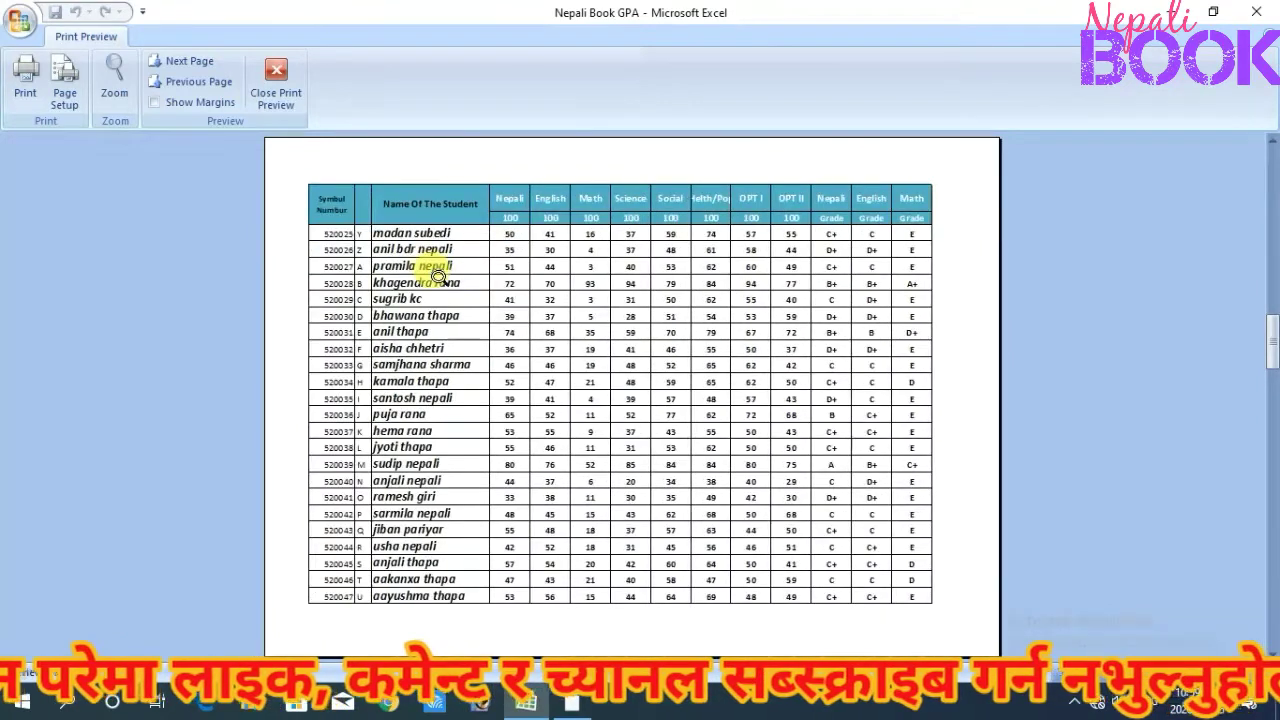
{"action": "scroll", "coordinate": [480, 218], "scroll_direction": "down", "scroll_amount": 1}
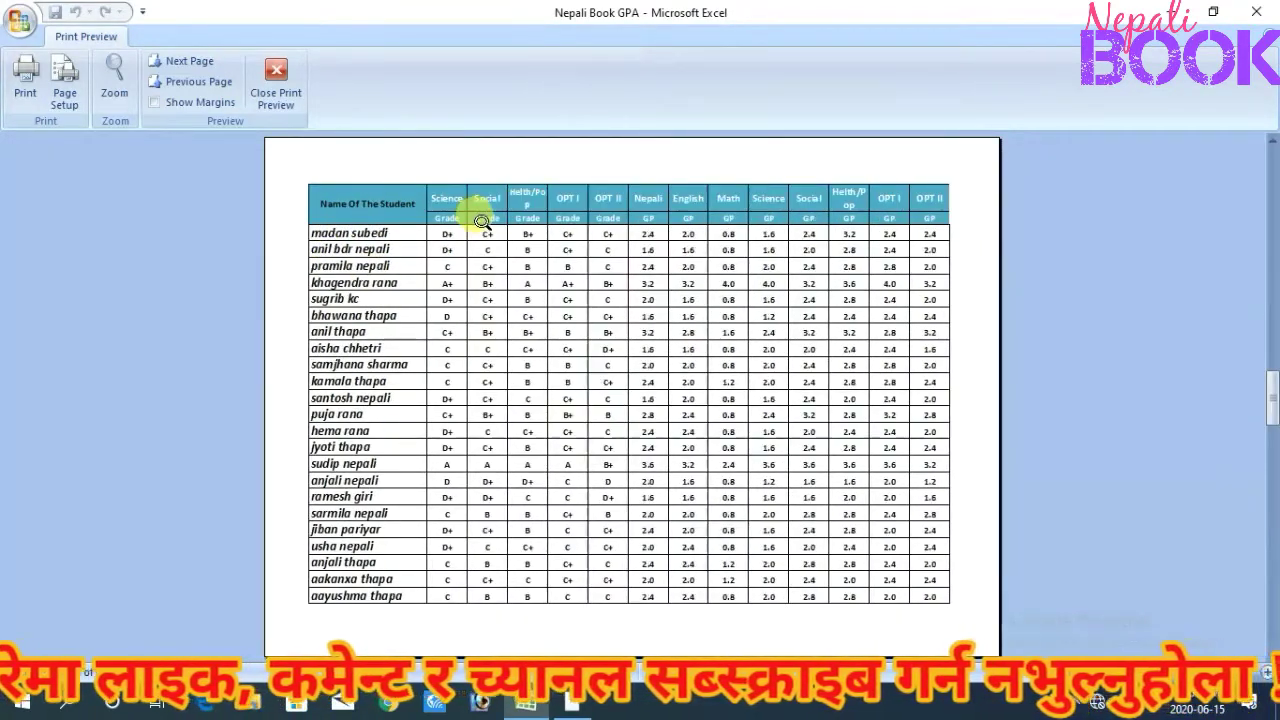
{"action": "scroll", "coordinate": [457, 200], "scroll_direction": "up", "scroll_amount": 1}
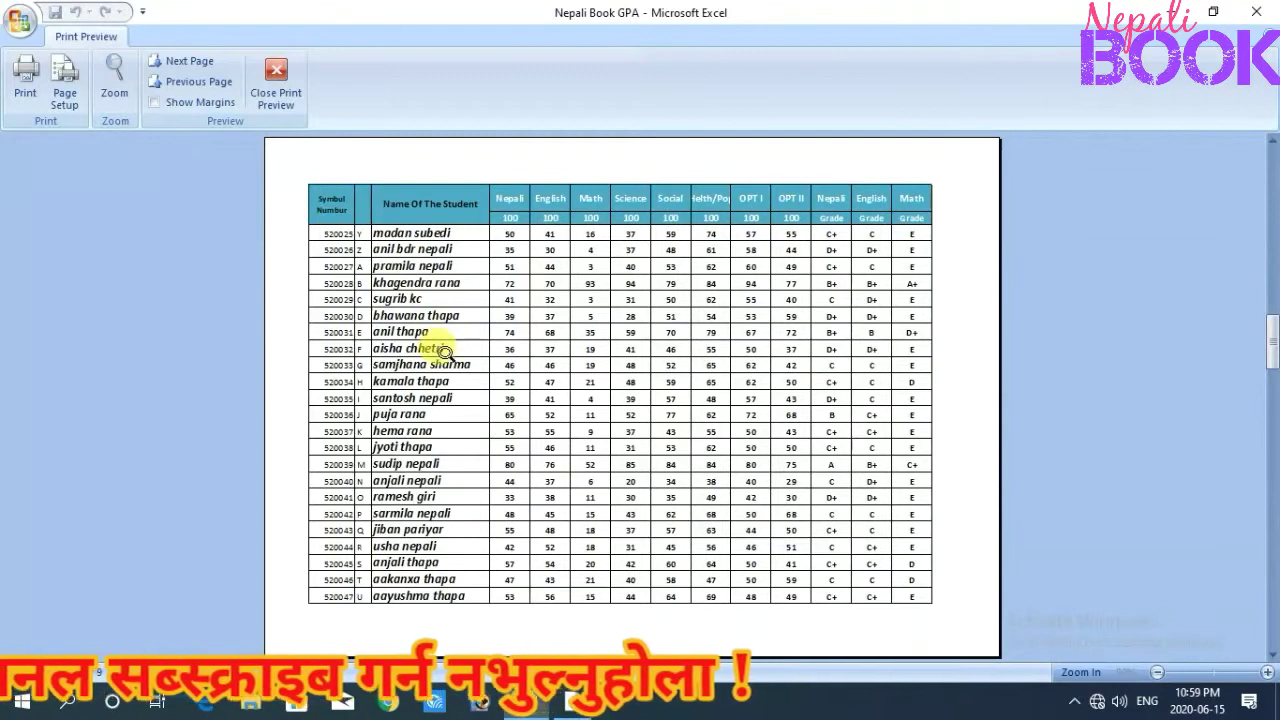
{"action": "scroll", "coordinate": [443, 337], "scroll_direction": "down", "scroll_amount": 1}
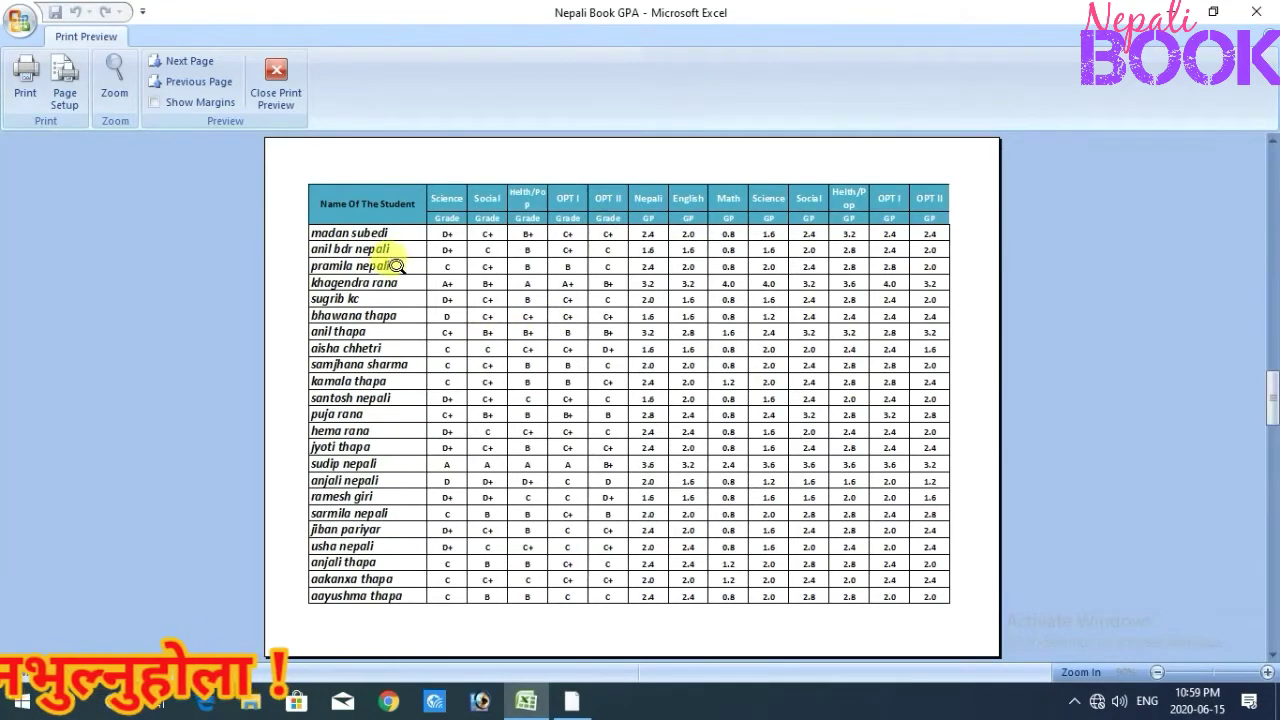
{"action": "scroll", "coordinate": [390, 260], "scroll_direction": "down", "scroll_amount": 1}
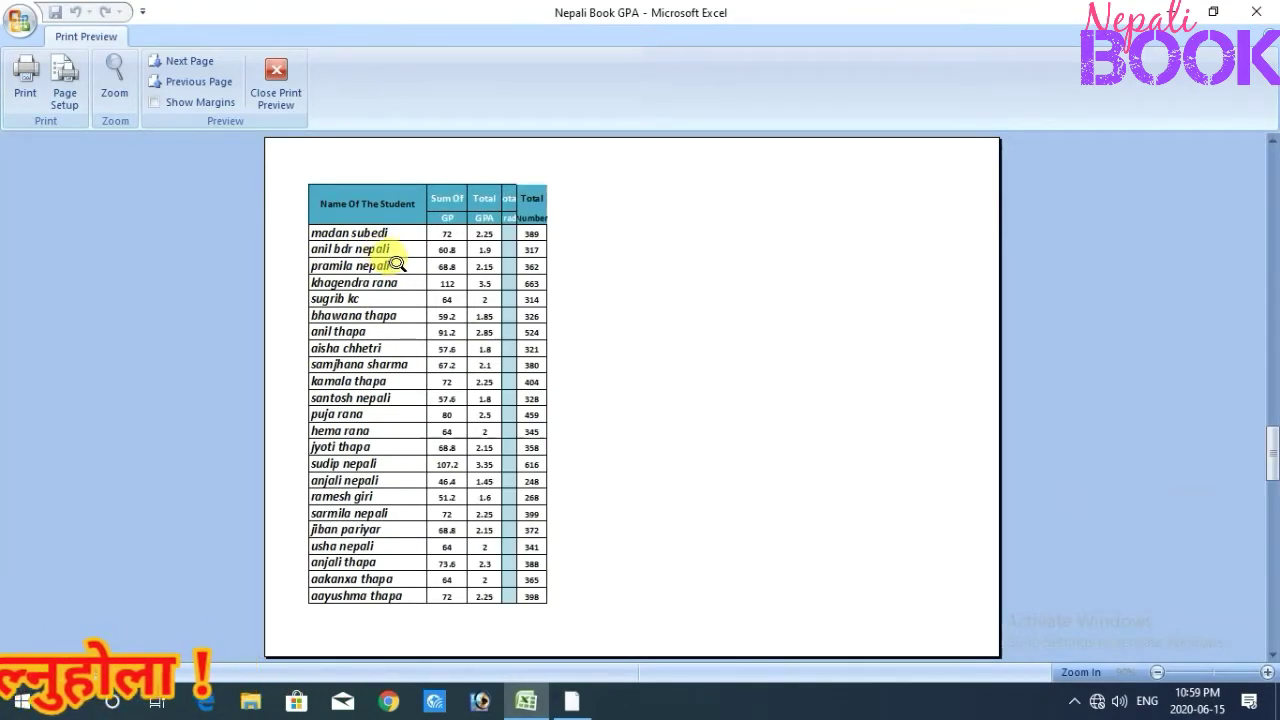
{"action": "scroll", "coordinate": [397, 264], "scroll_direction": "down", "scroll_amount": 1}
{"action": "scroll", "coordinate": [395, 263], "scroll_direction": "up", "scroll_amount": 1}
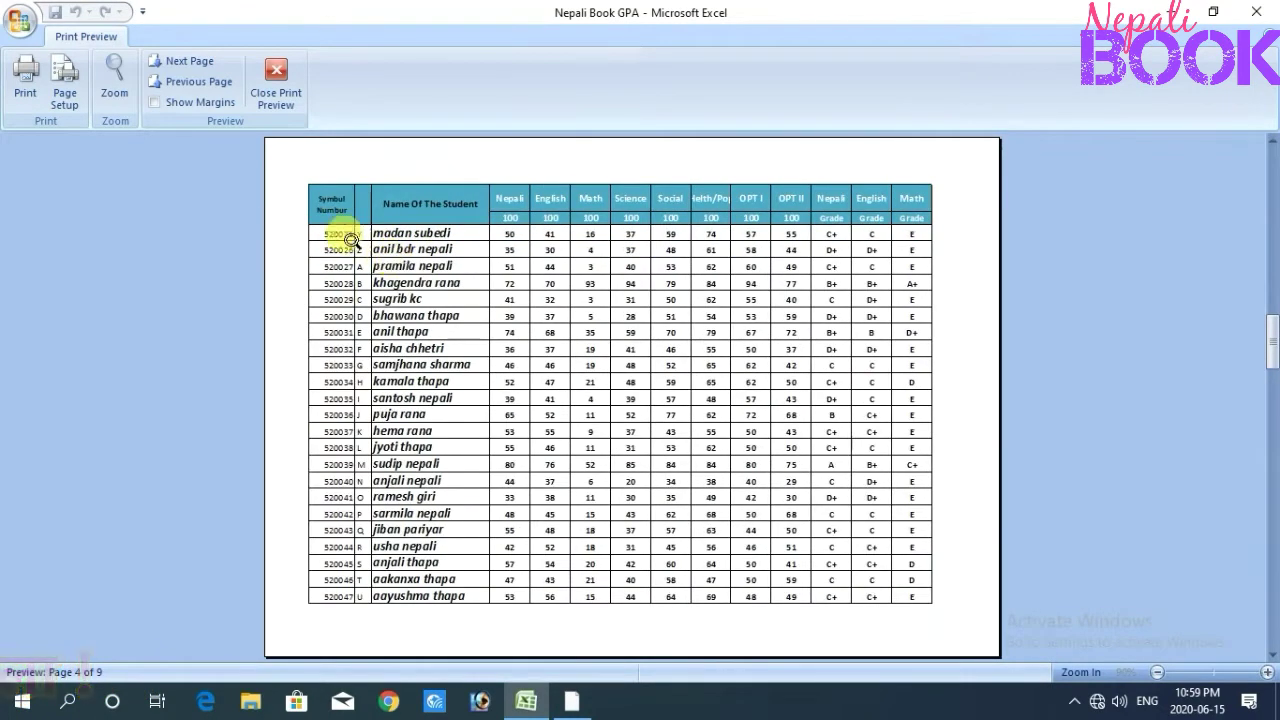
{"action": "left_click", "coordinate": [271, 75]}
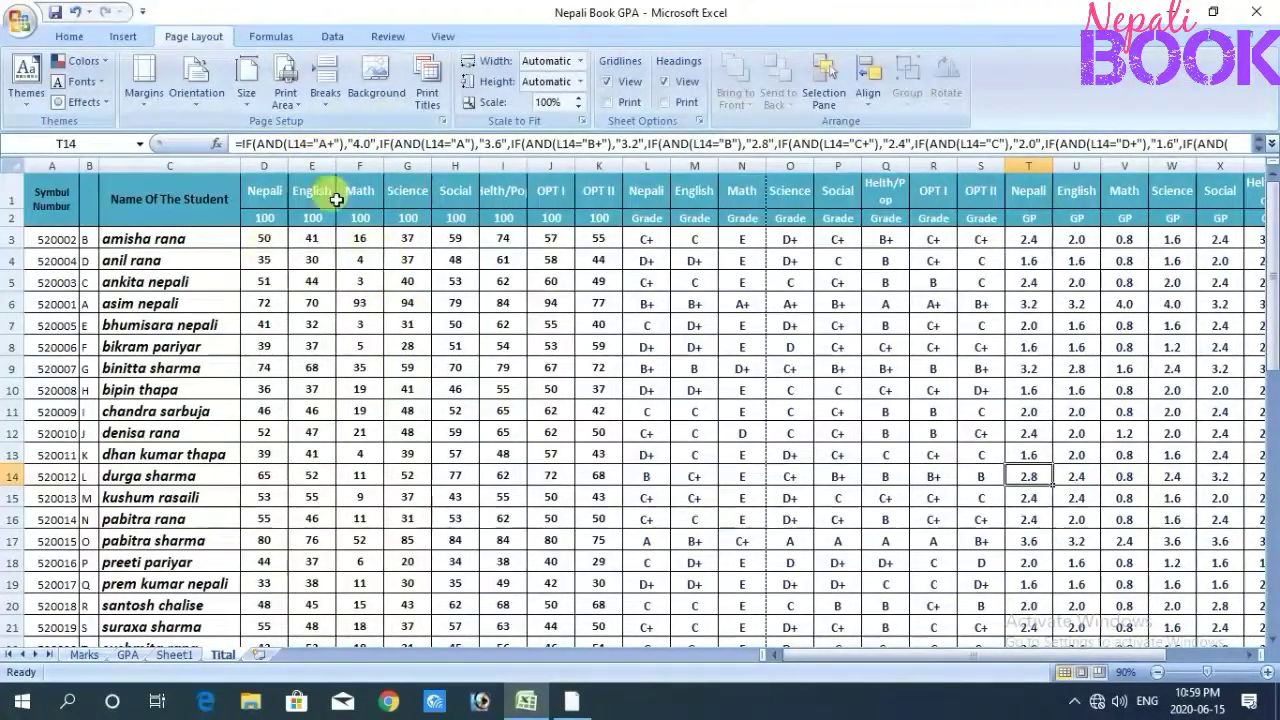
{"action": "left_click", "coordinate": [436, 104]}
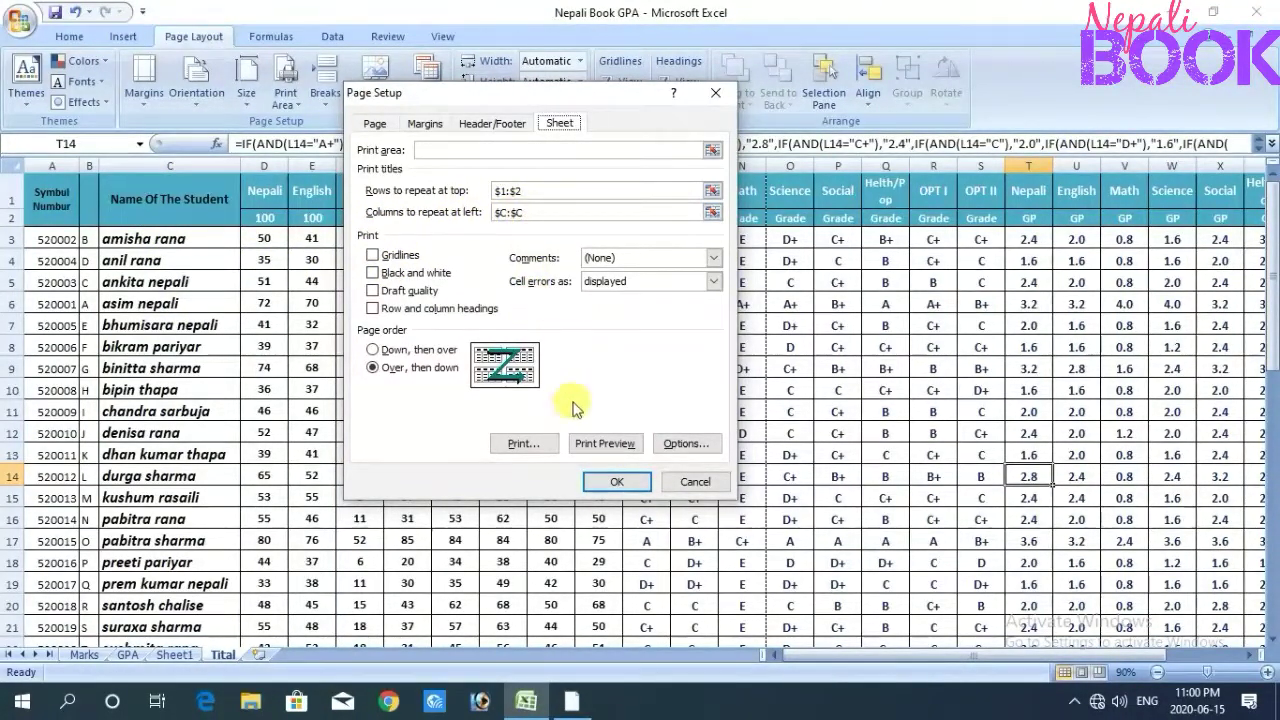
{"action": "left_click", "coordinate": [715, 96]}
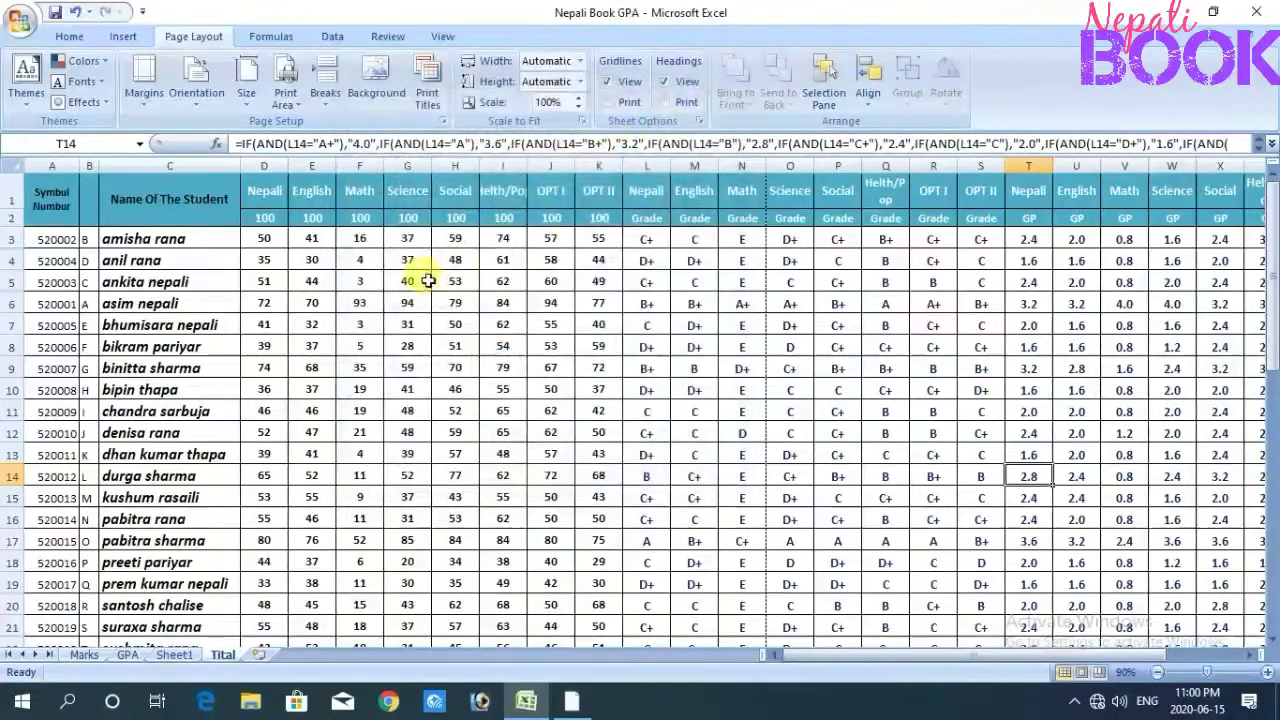
{"action": "left_click", "coordinate": [47, 212]}
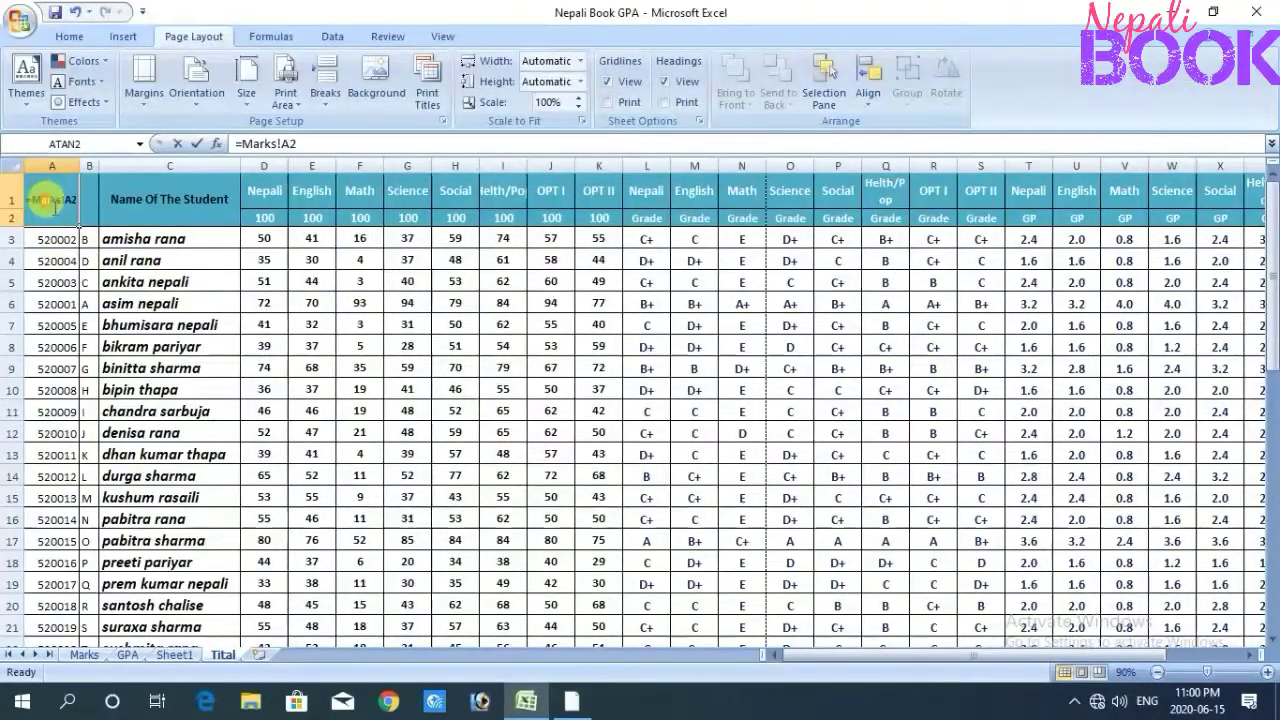
{"action": "key", "text": "Down"}
{"action": "key", "text": "Down"}
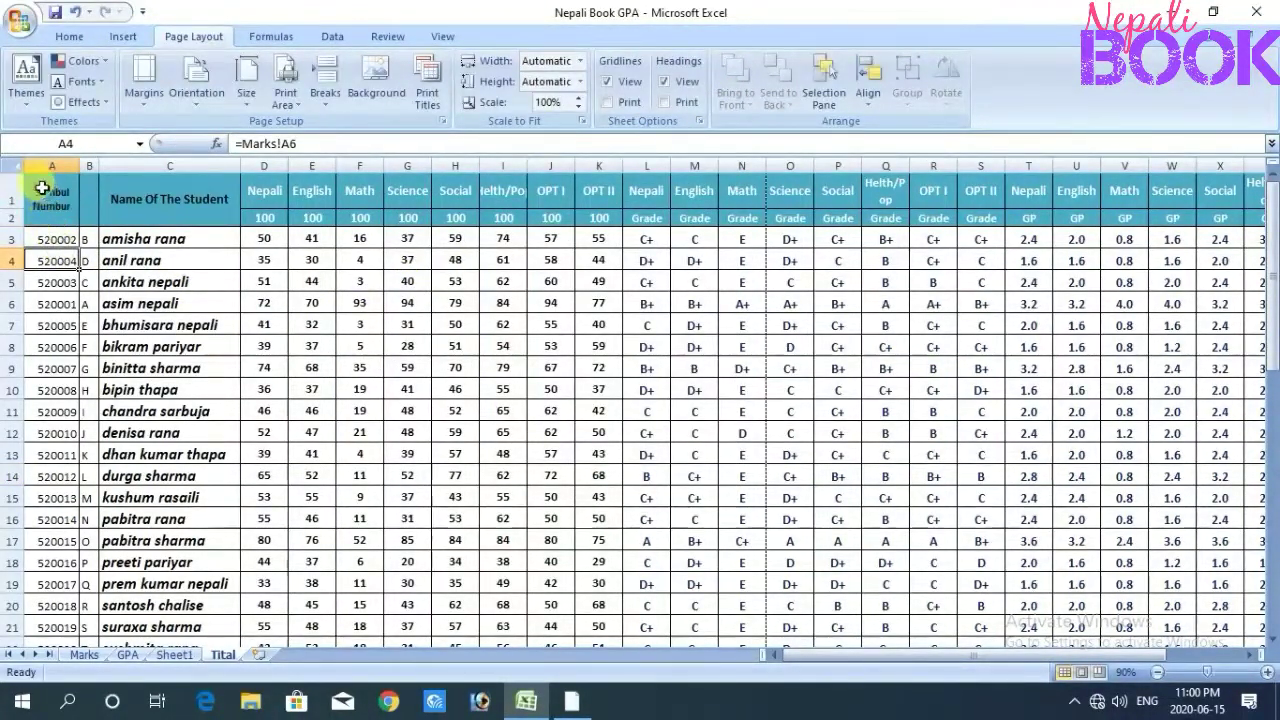
{"action": "mouse_move", "coordinate": [42, 188]}
{"action": "left_mouse_down"}
{"action": "mouse_move", "coordinate": [870, 441]}
{"action": "mouse_move", "coordinate": [1010, 637]}
{"action": "left_mouse_up"}
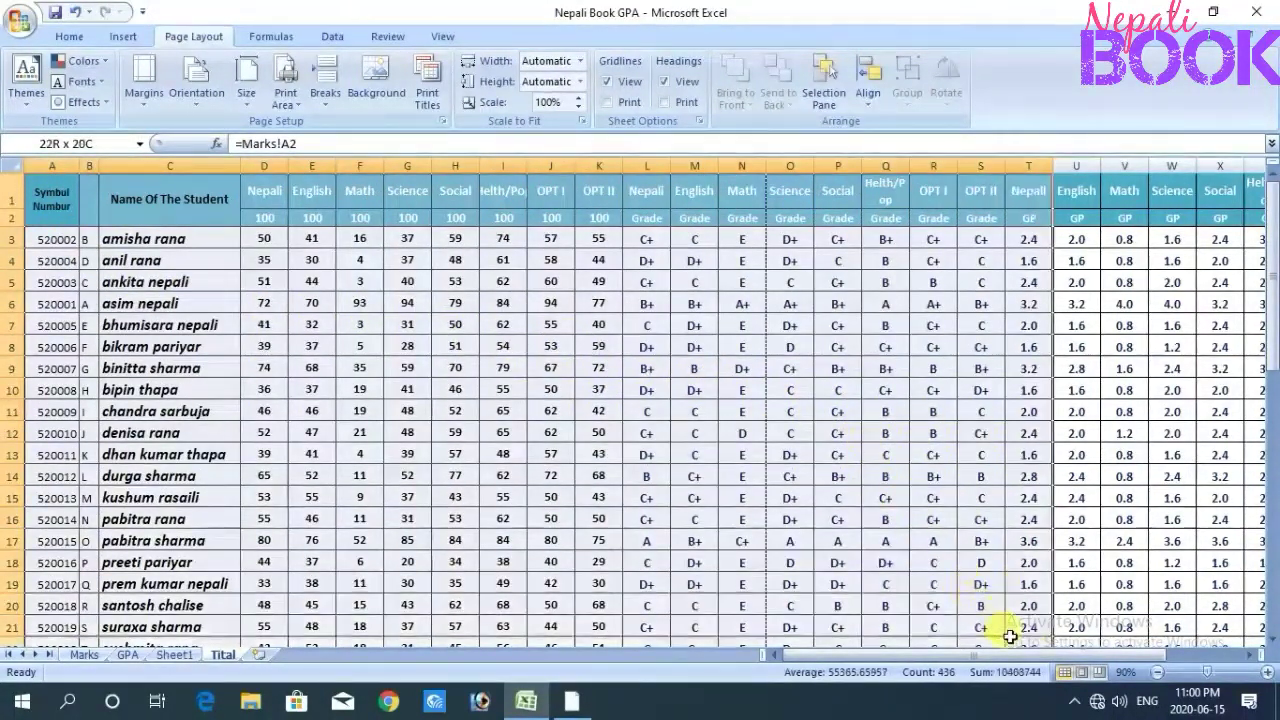
{"action": "left_click", "coordinate": [687, 497]}
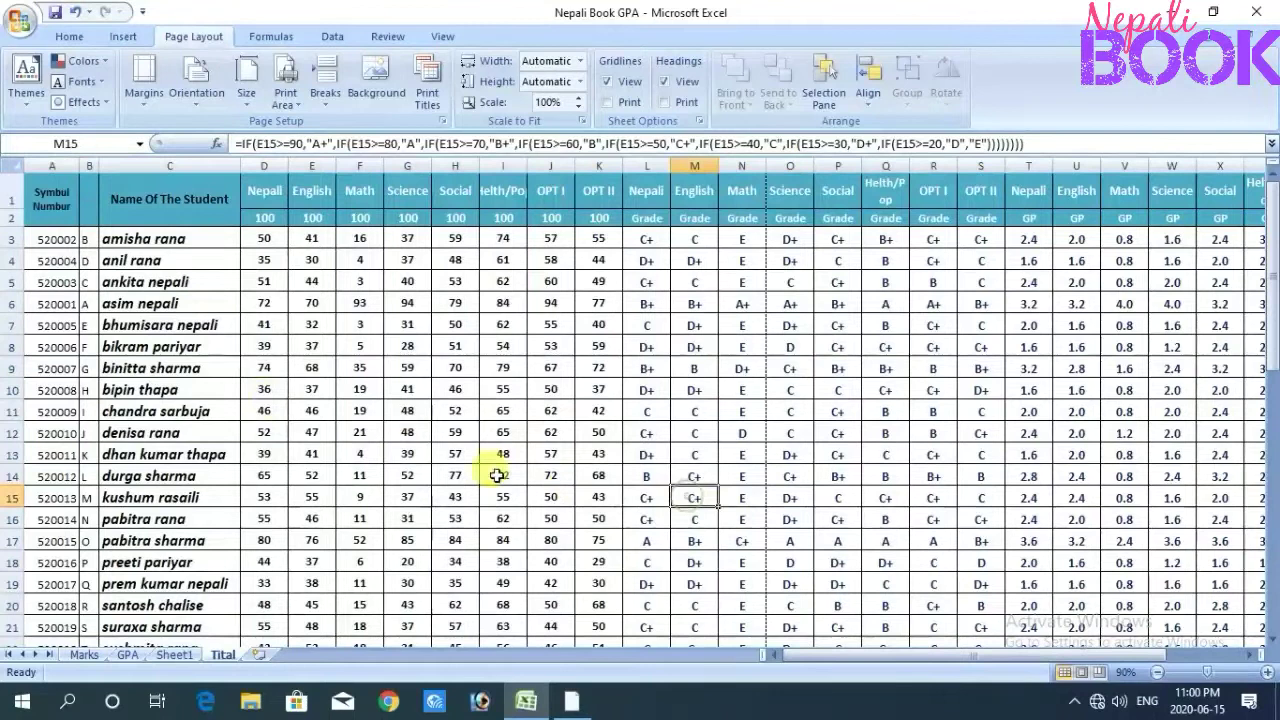
{"action": "left_click", "coordinate": [305, 347]}
{"action": "scroll", "coordinate": [387, 371], "scroll_direction": "down", "scroll_amount": 1}
{"action": "scroll", "coordinate": [388, 373], "scroll_direction": "down", "scroll_amount": 3}
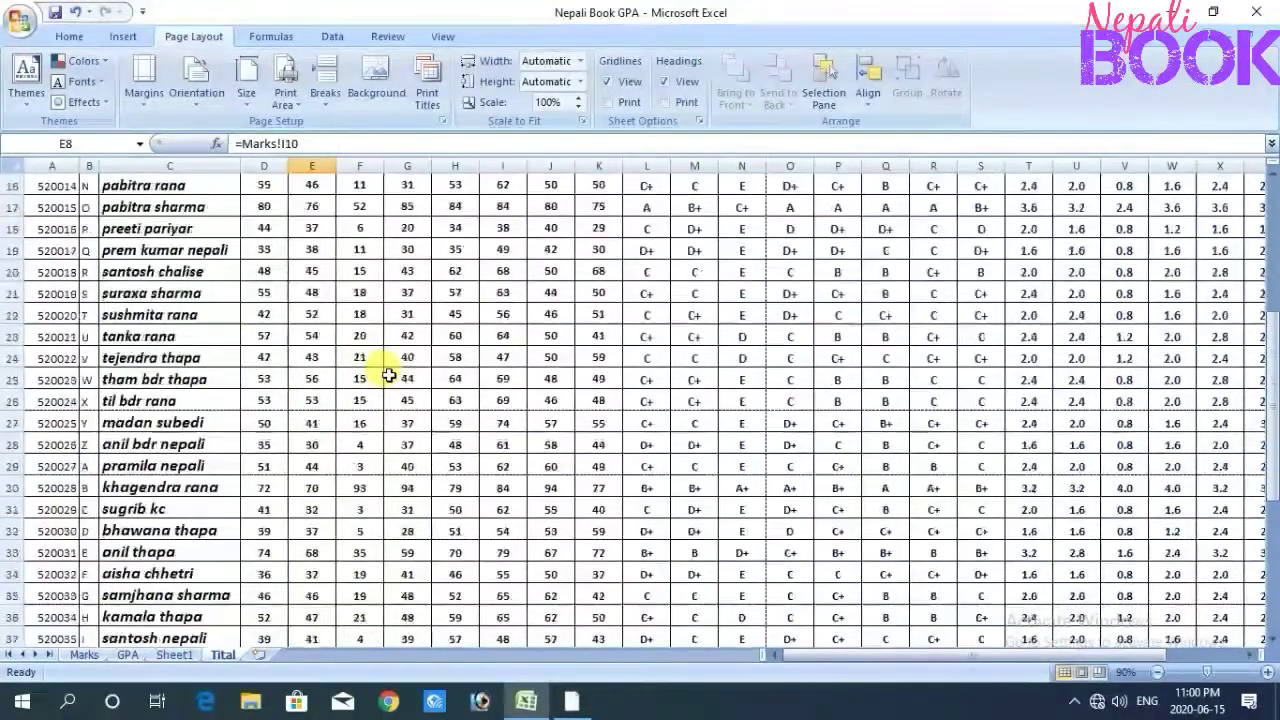
{"action": "scroll", "coordinate": [388, 374], "scroll_direction": "down", "scroll_amount": 2}
{"action": "scroll", "coordinate": [389, 376], "scroll_direction": "down", "scroll_amount": 2}
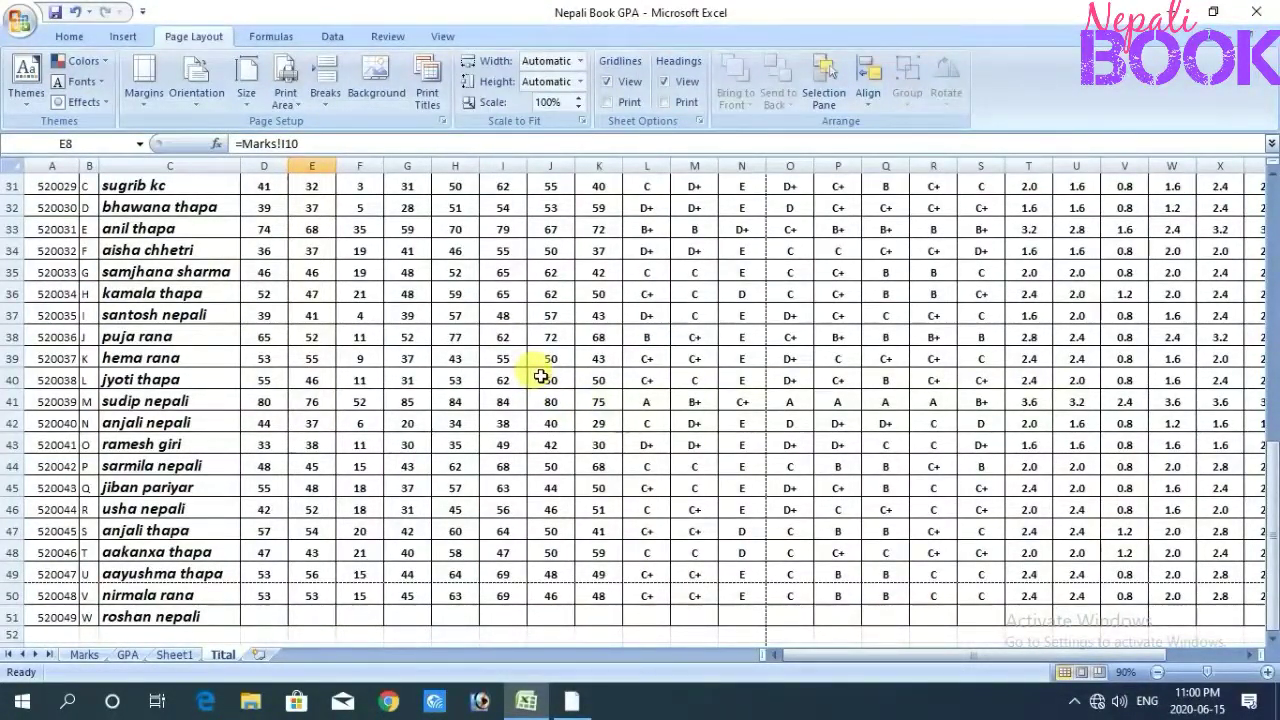
{"action": "scroll", "coordinate": [550, 375], "scroll_direction": "up", "scroll_amount": 1}
{"action": "scroll", "coordinate": [500, 349], "scroll_direction": "up", "scroll_amount": 1}
{"action": "scroll", "coordinate": [500, 343], "scroll_direction": "up", "scroll_amount": 3}
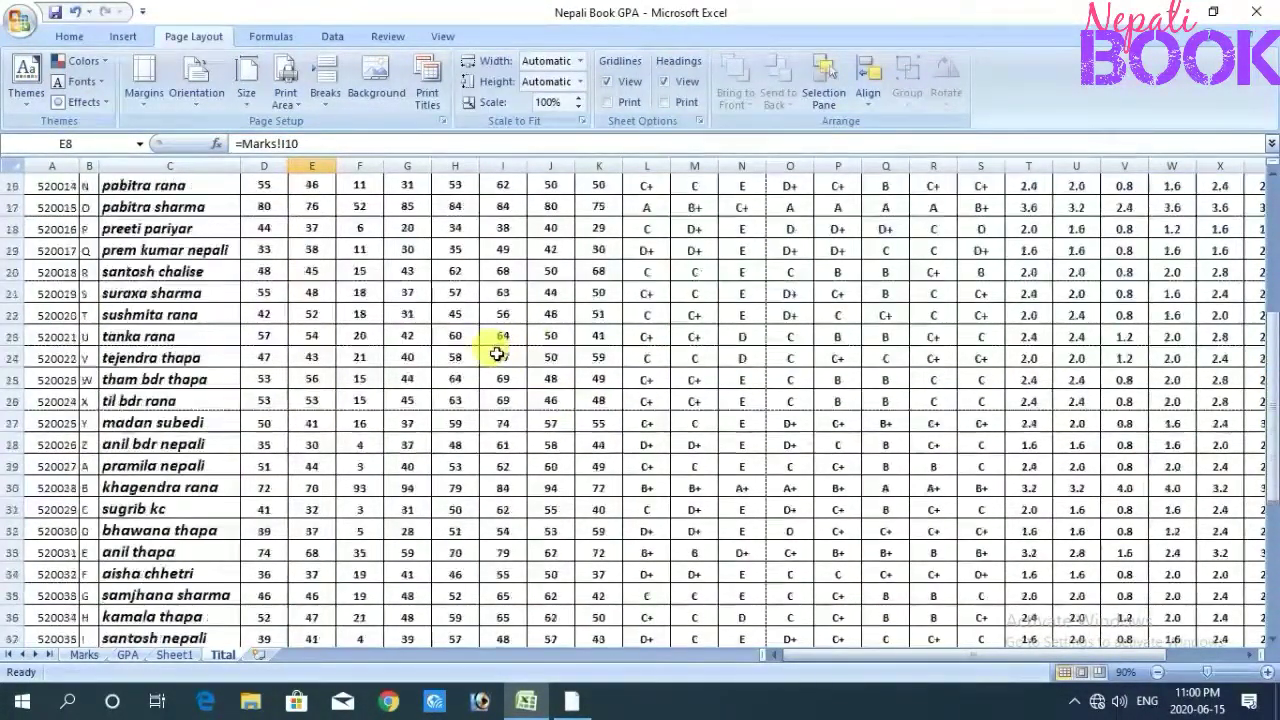
{"action": "scroll", "coordinate": [466, 335], "scroll_direction": "up", "scroll_amount": 3}
{"action": "scroll", "coordinate": [466, 335], "scroll_direction": "up", "scroll_amount": 1}
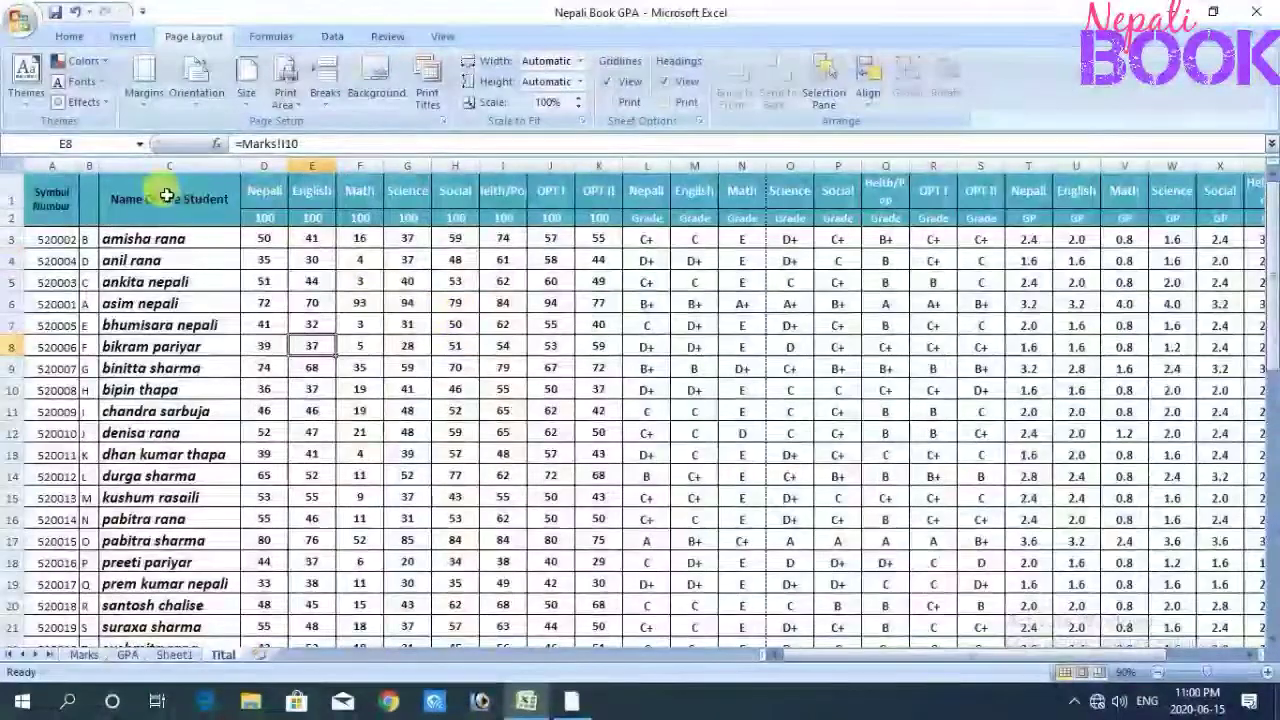